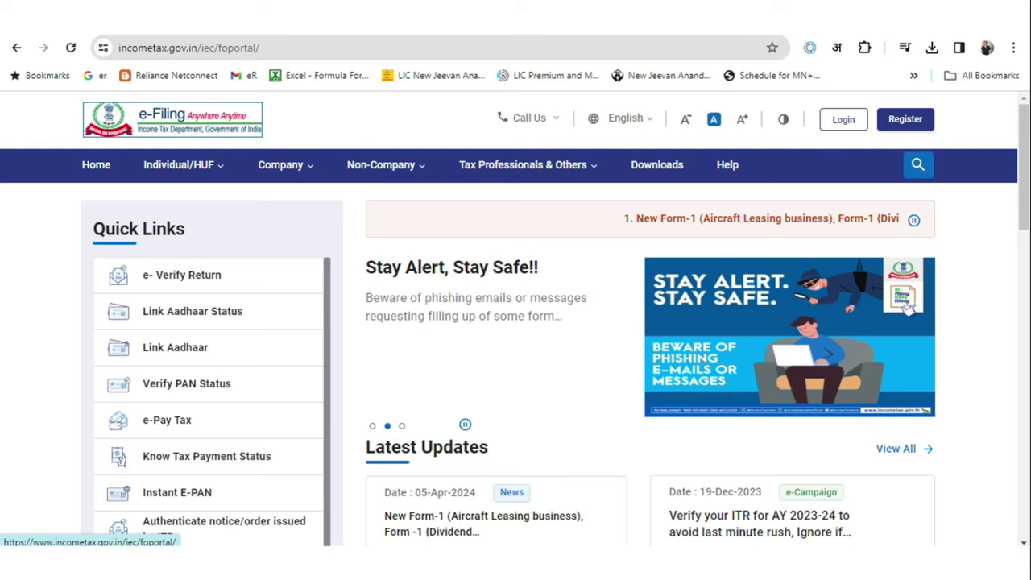
- Log in to the e-Filing portal with the user ID and account password, confirming the secure access message
click(843, 119)
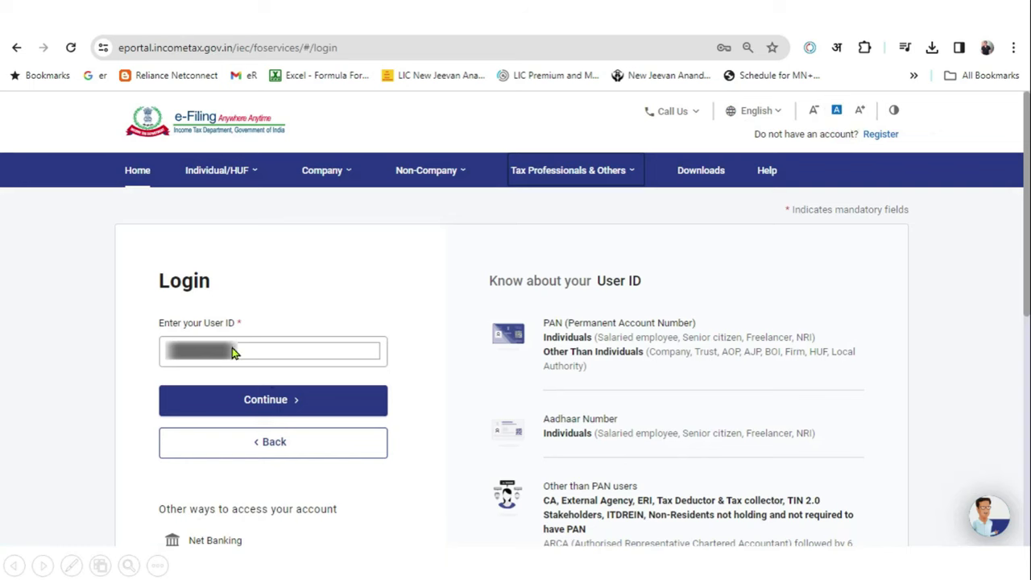
click(292, 407)
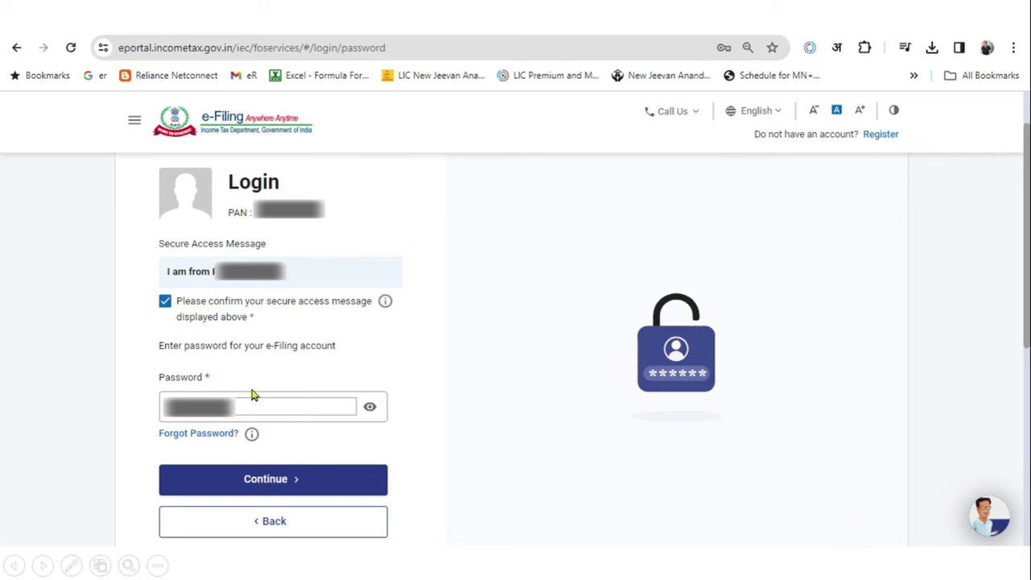
click(310, 483)
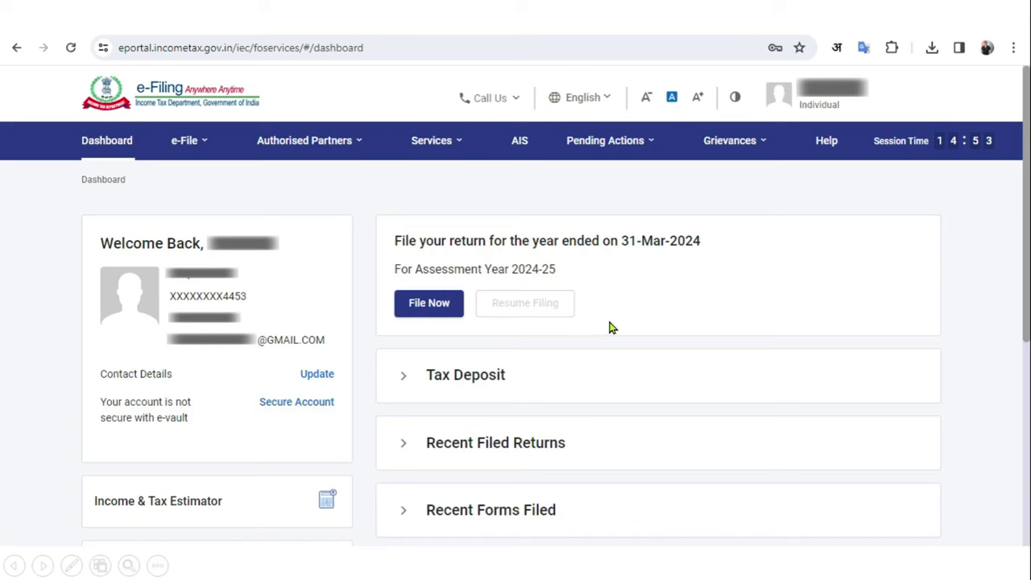
- Review the Taxpayer Information Summary for F.Y. 2023-24 in the Annual Information Statement and return to the e-Filing dashboard
click(520, 144)
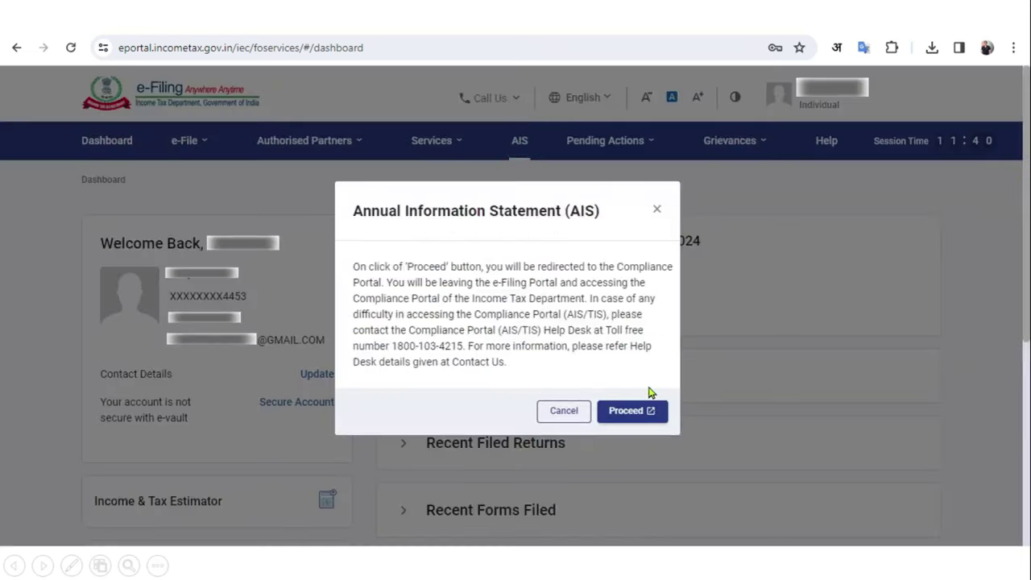
click(633, 411)
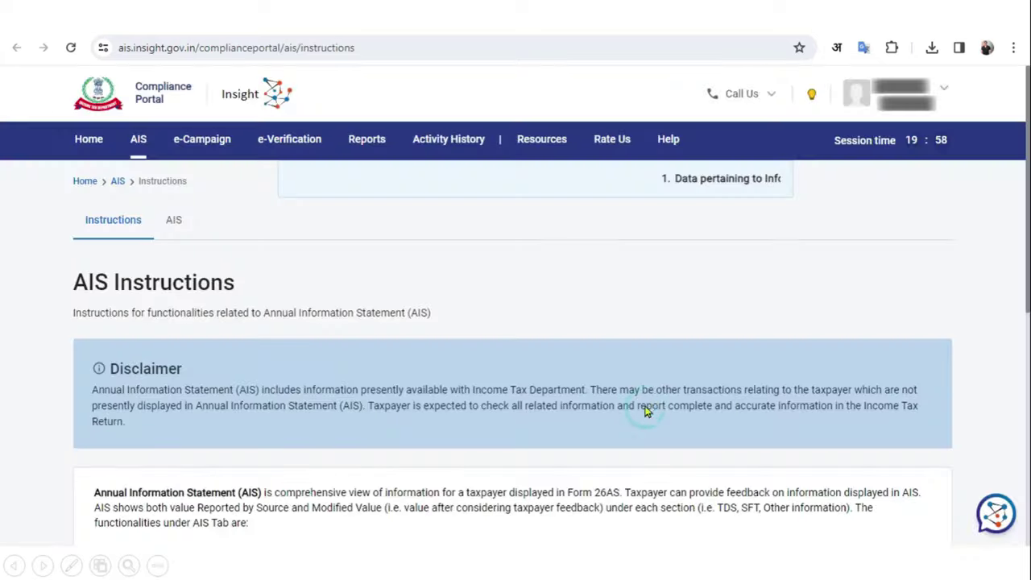
click(173, 224)
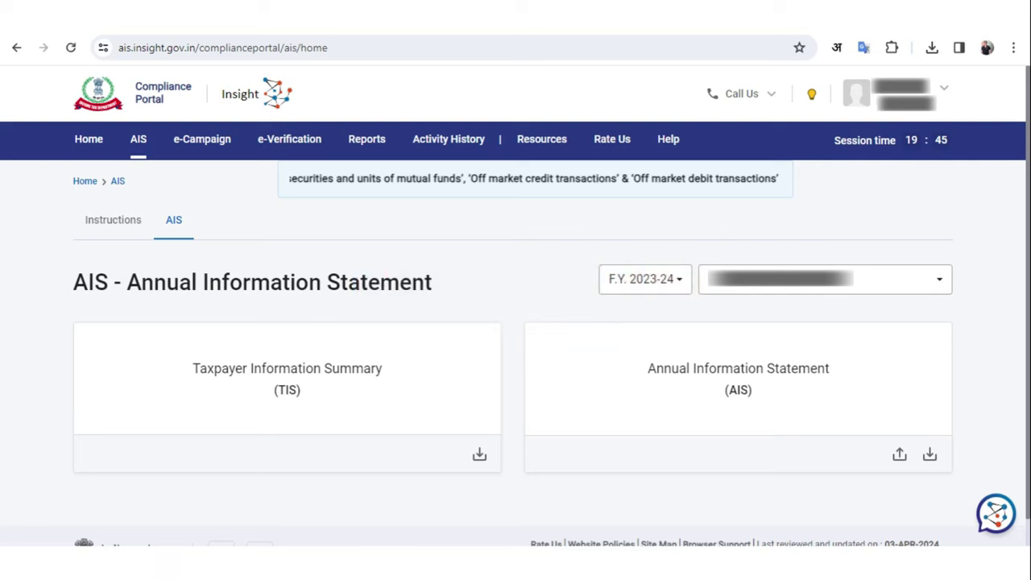
click(335, 389)
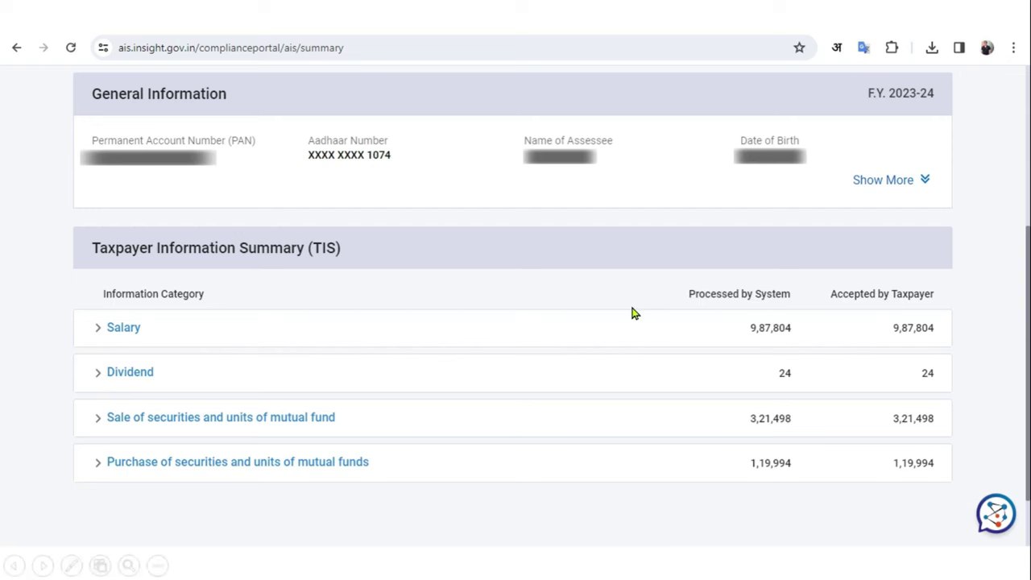
key(ctrl+w)
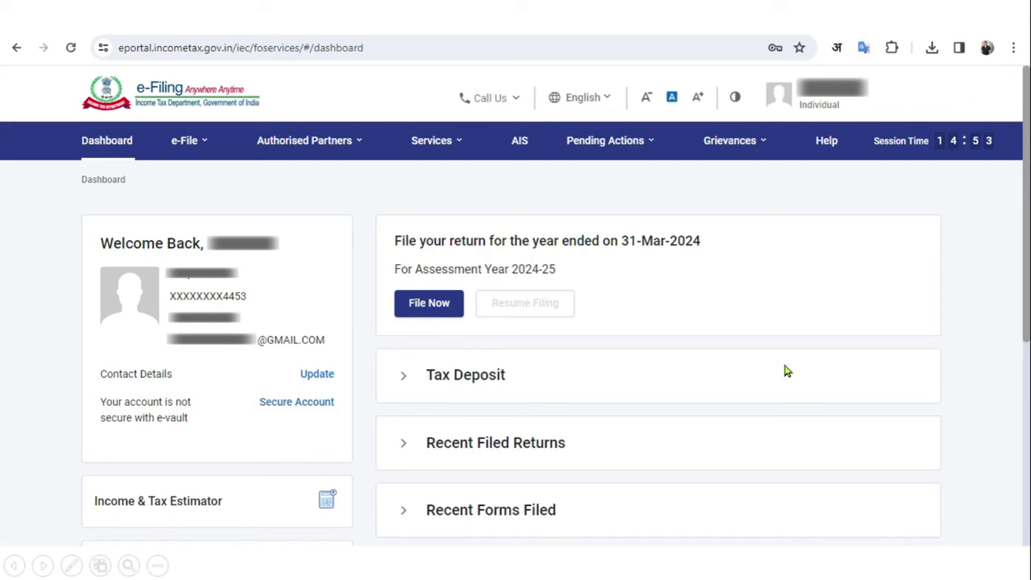
- Begin filing an income tax return for assessment year 2024-25 in online mode
click(197, 145)
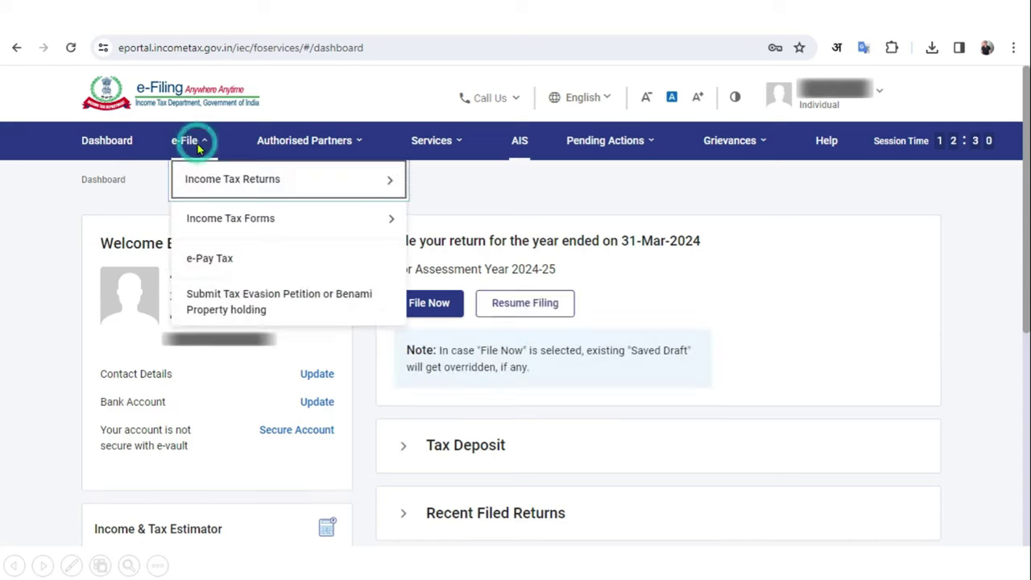
click(262, 179)
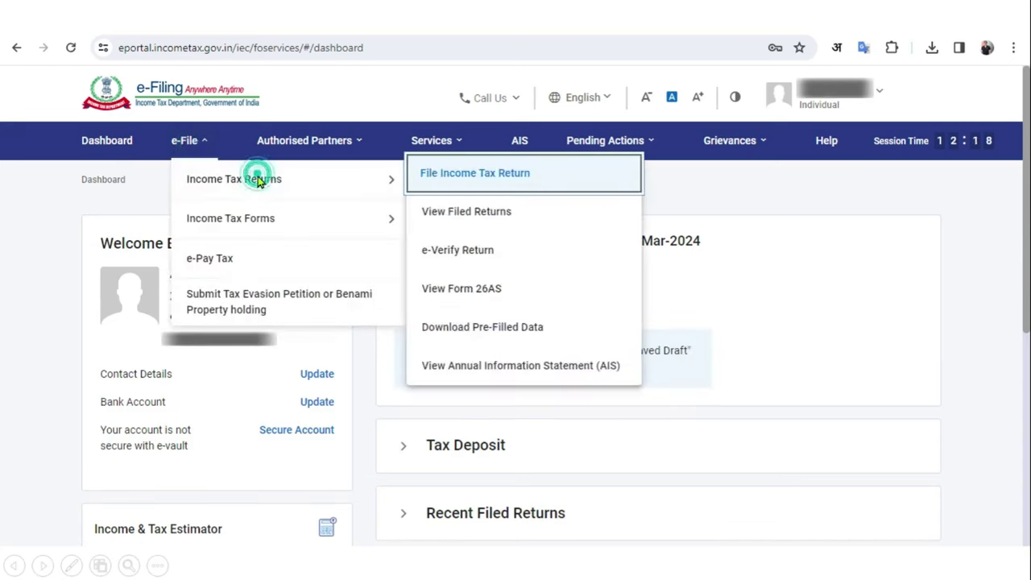
click(431, 178)
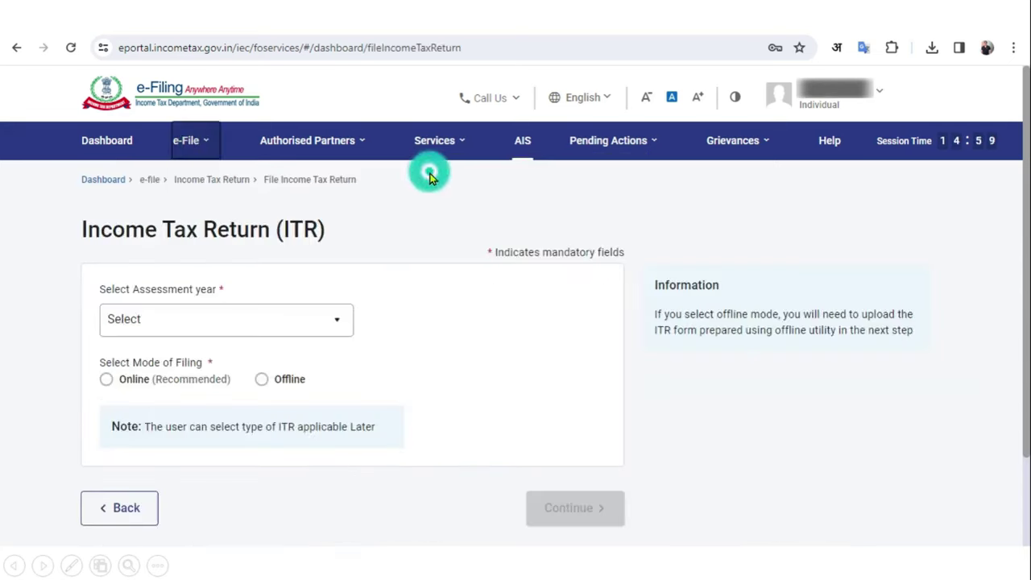
click(278, 313)
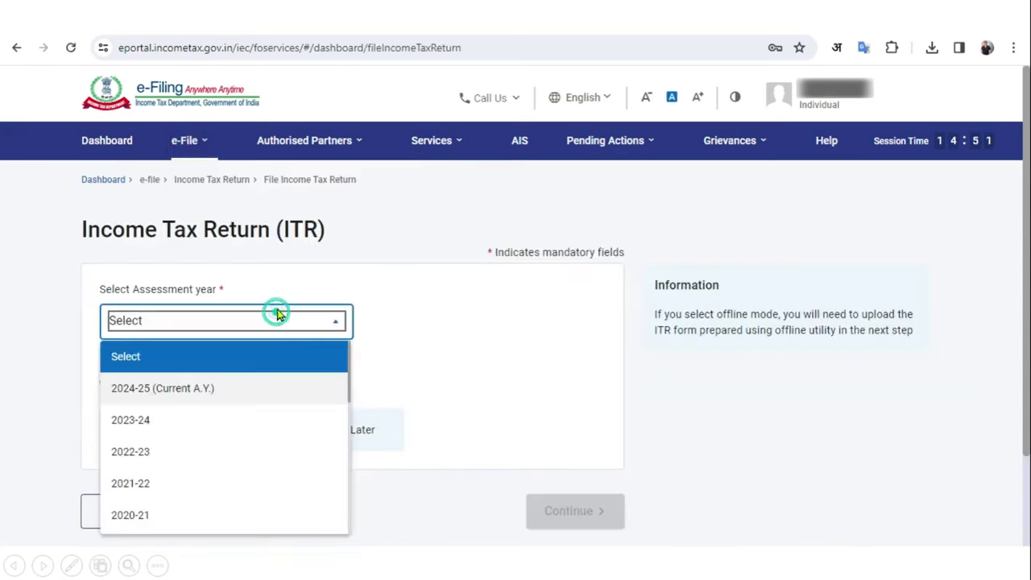
click(207, 392)
click(158, 382)
click(567, 522)
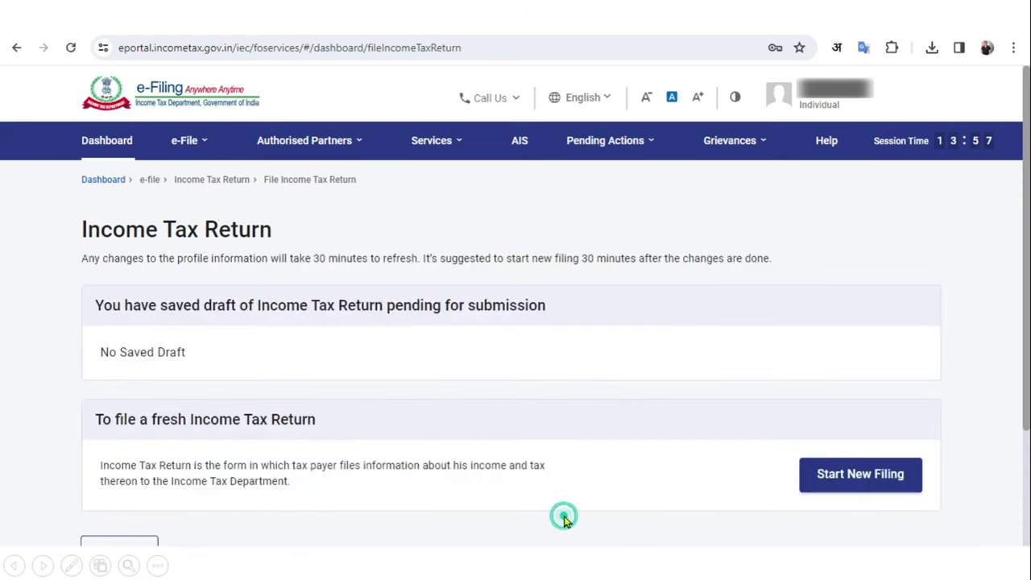
- Start a new filing with Individual status and proceed with the ITR-1 form
click(880, 487)
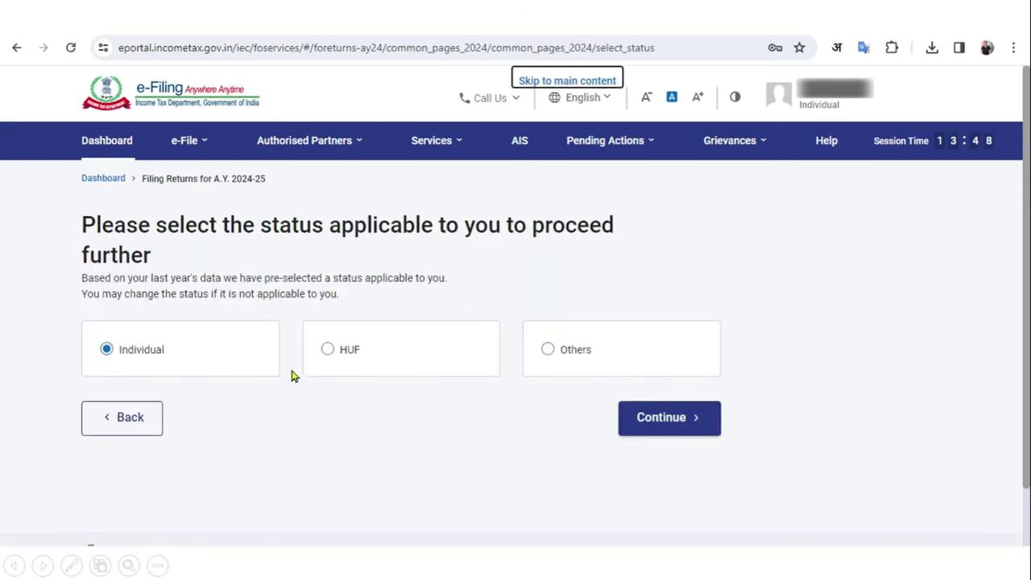
click(683, 421)
click(605, 370)
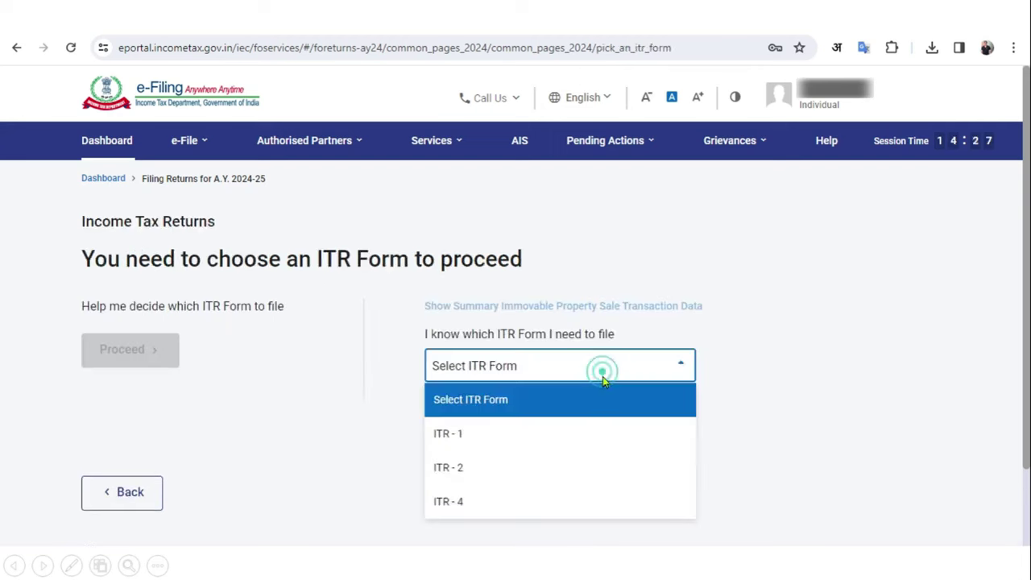
click(564, 439)
click(544, 509)
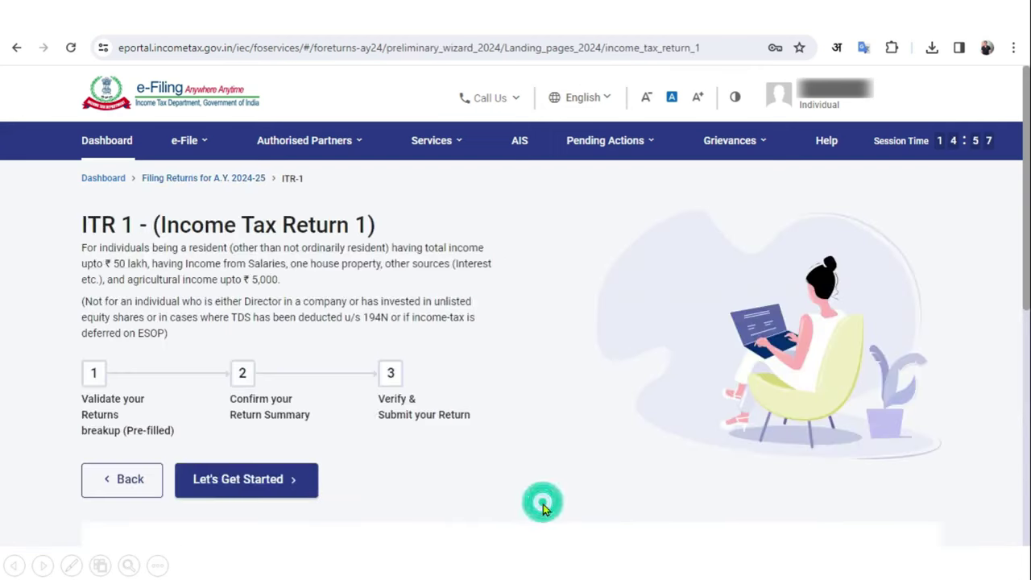
- Get started with the return, giving taxable income more than basic exemption limit as the filing reason
click(229, 476)
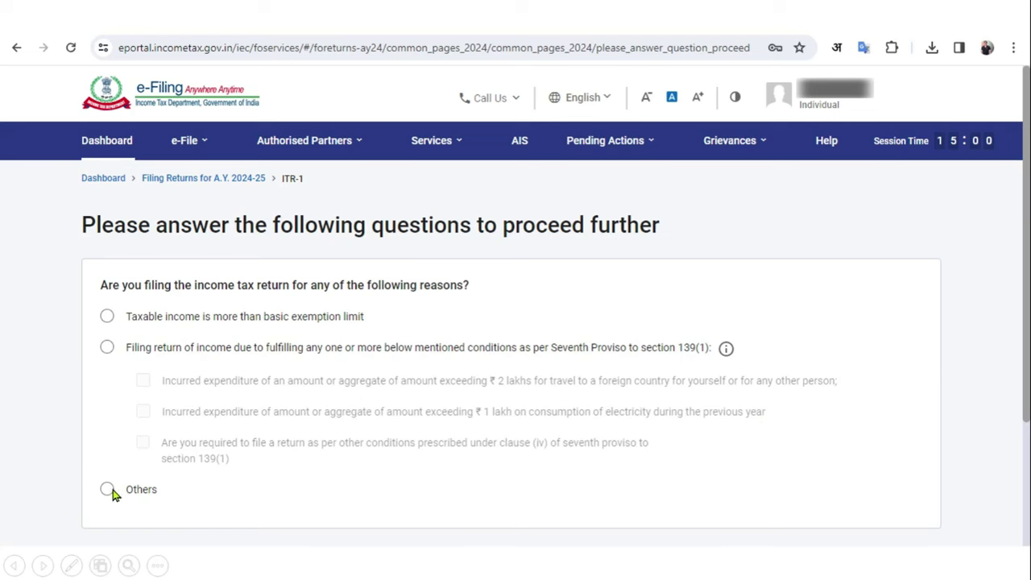
click(107, 316)
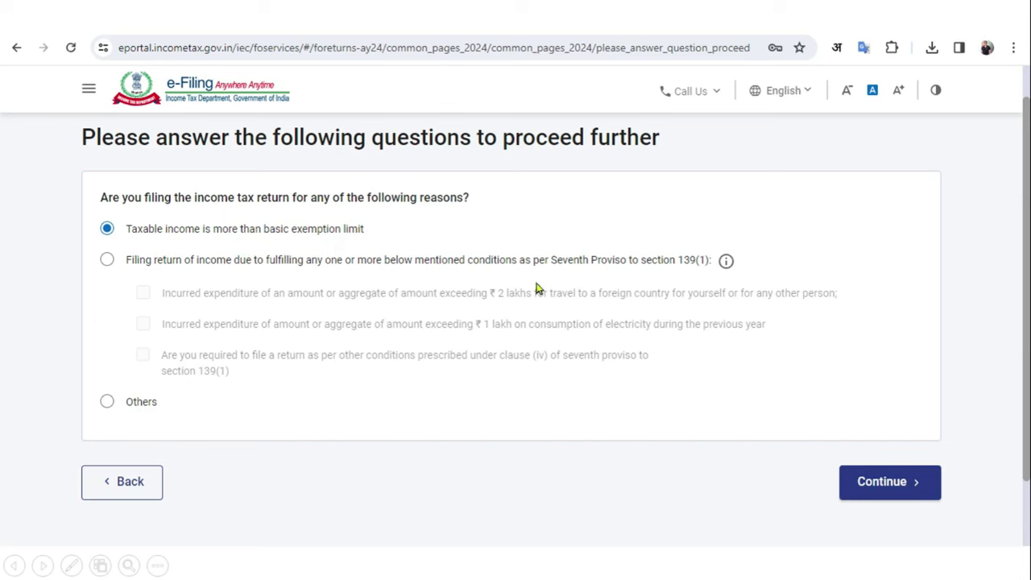
click(905, 488)
click(529, 417)
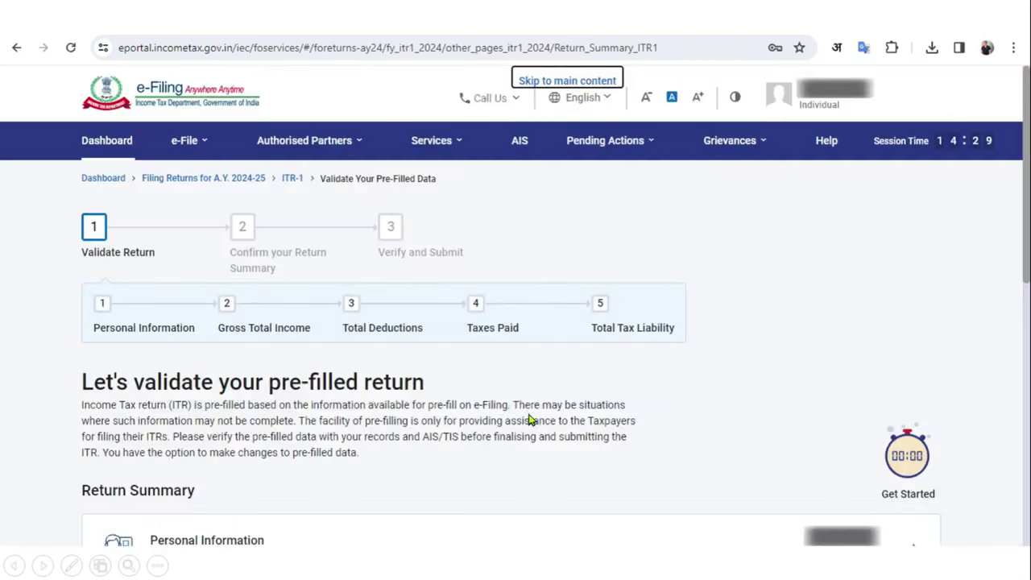
- Open the Personal Information section of the return summary and set the nature of employment to Others
key(ctrl+minus)
scroll(773, 396, down, 4)
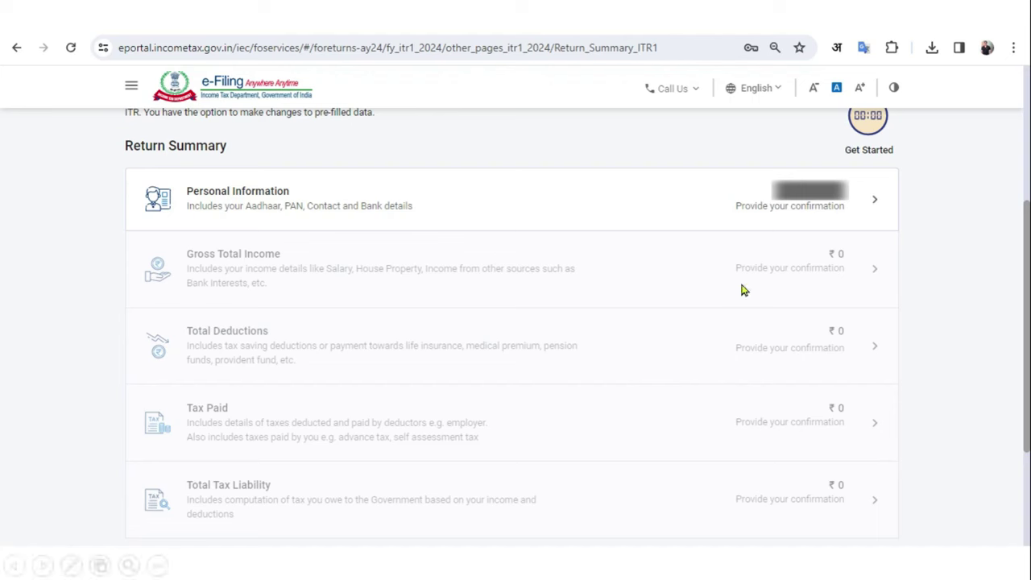
click(657, 207)
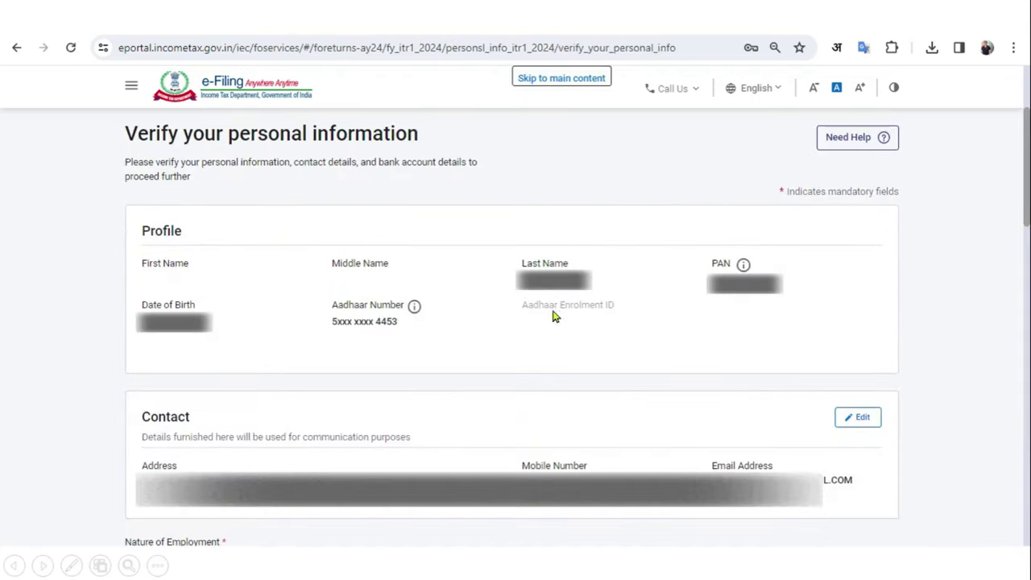
scroll(520, 380, down, 5)
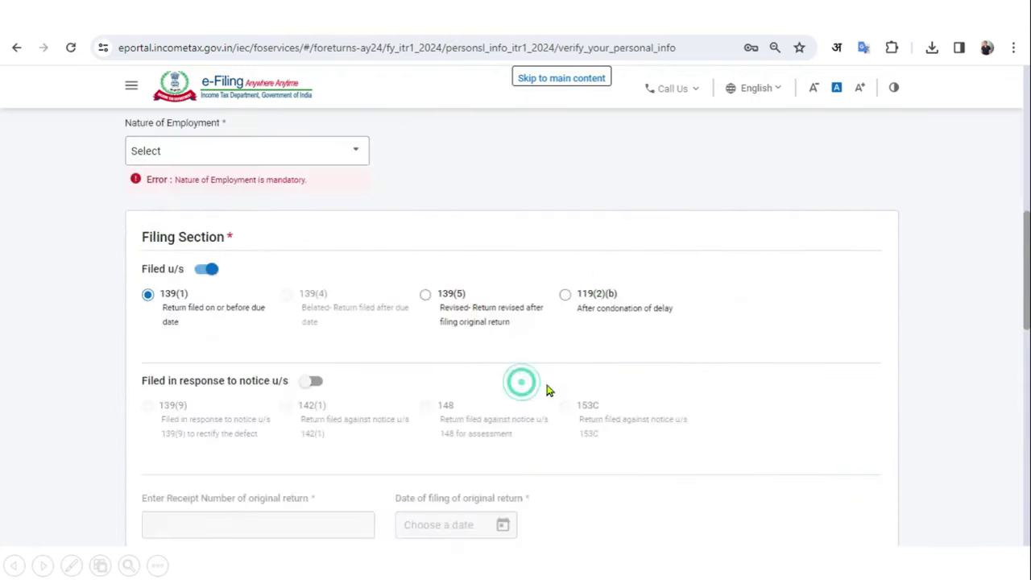
click(318, 151)
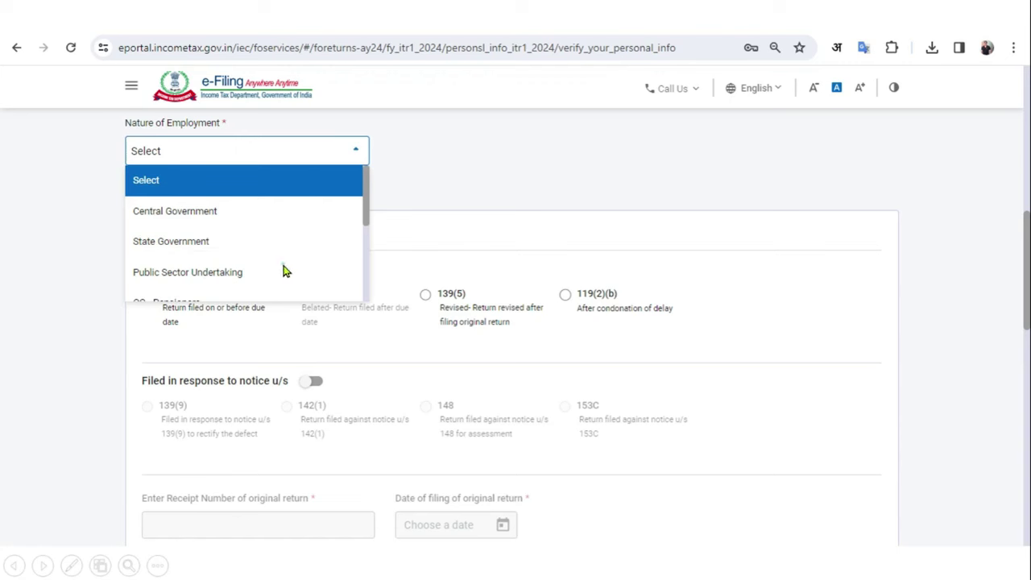
scroll(281, 260, down, 3)
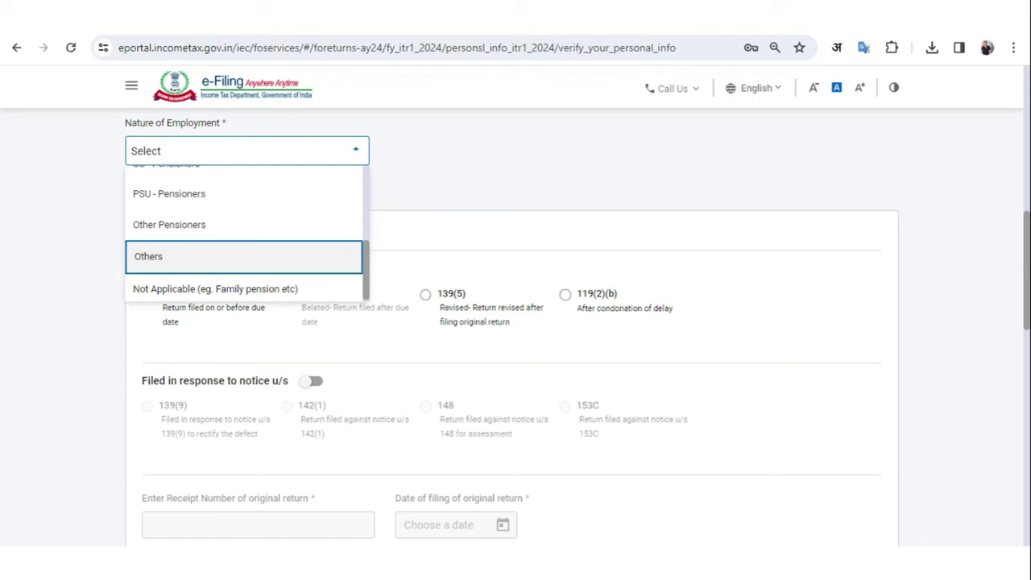
click(227, 256)
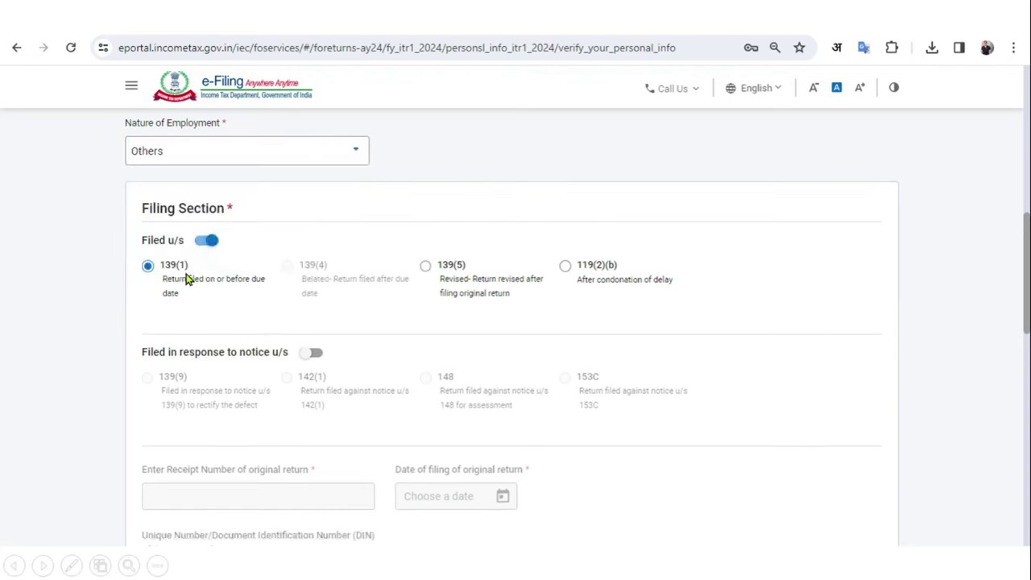
- Review the filing section, new tax regime choice and bank details, and confirm the personal information
scroll(279, 273, down, 6)
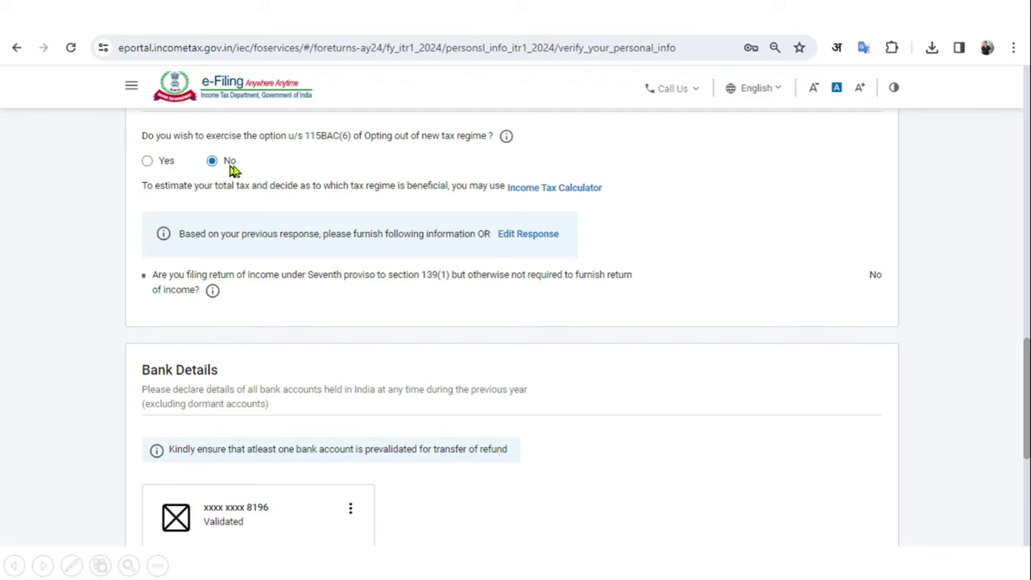
scroll(761, 395, down, 3)
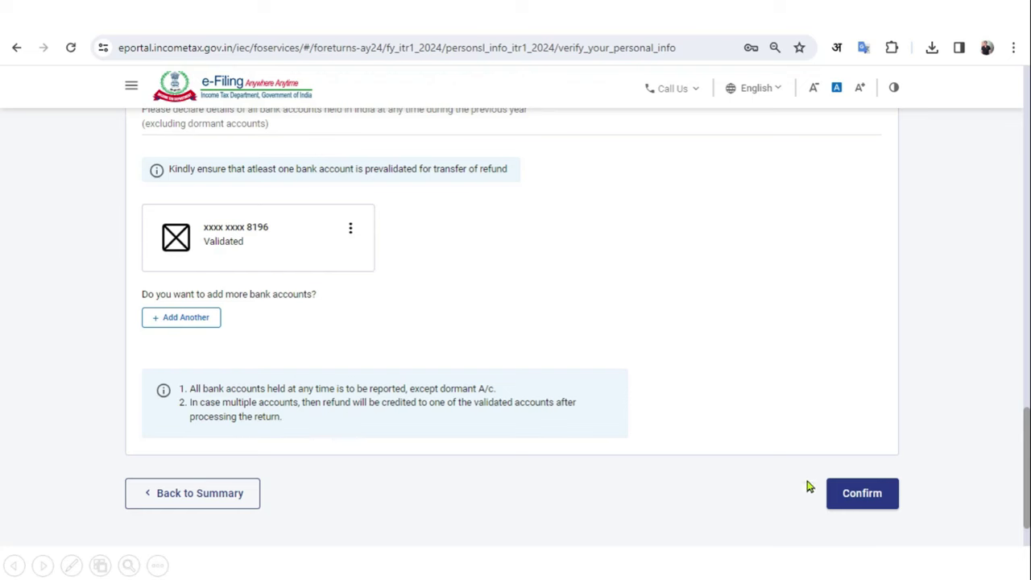
click(862, 501)
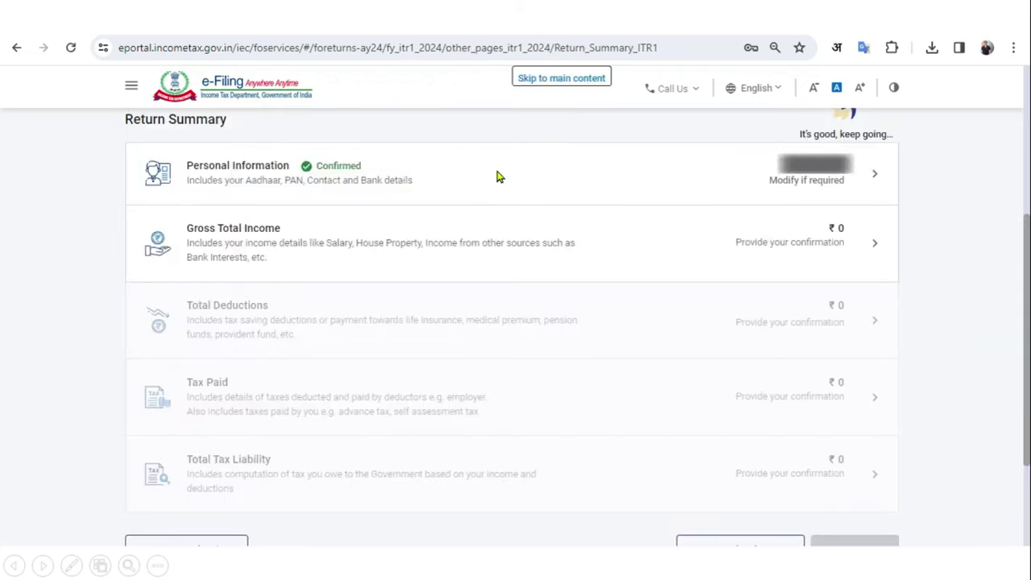
- In Gross Total Income, continue past the salary exemption questions and save a section 17(1) salary of 5,00,000
click(500, 235)
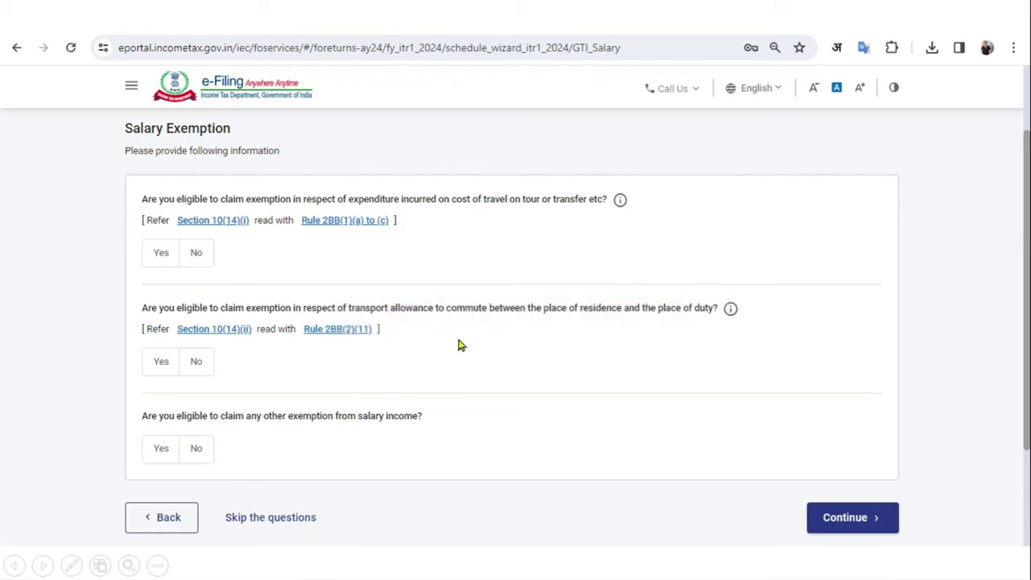
click(824, 517)
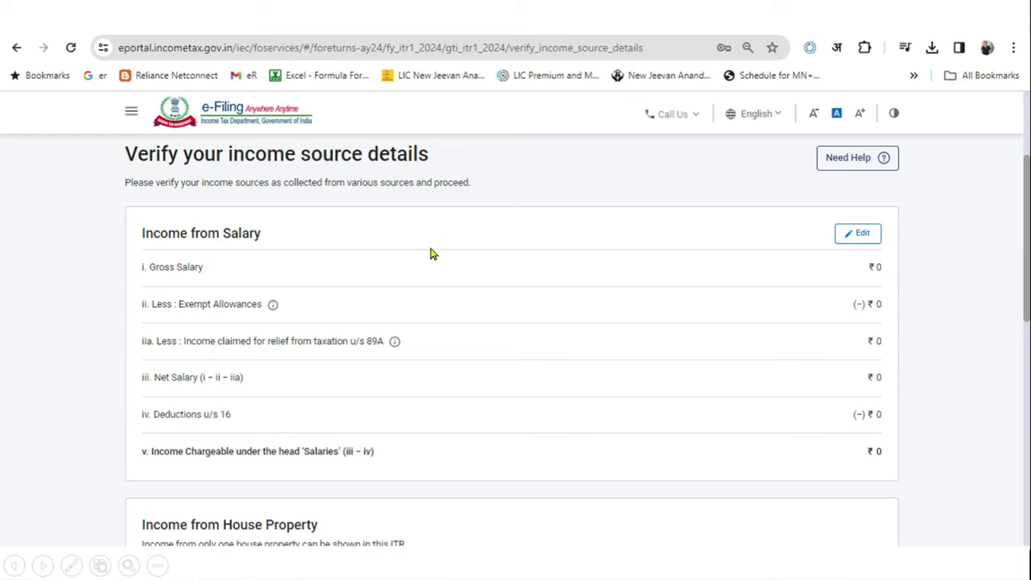
click(874, 236)
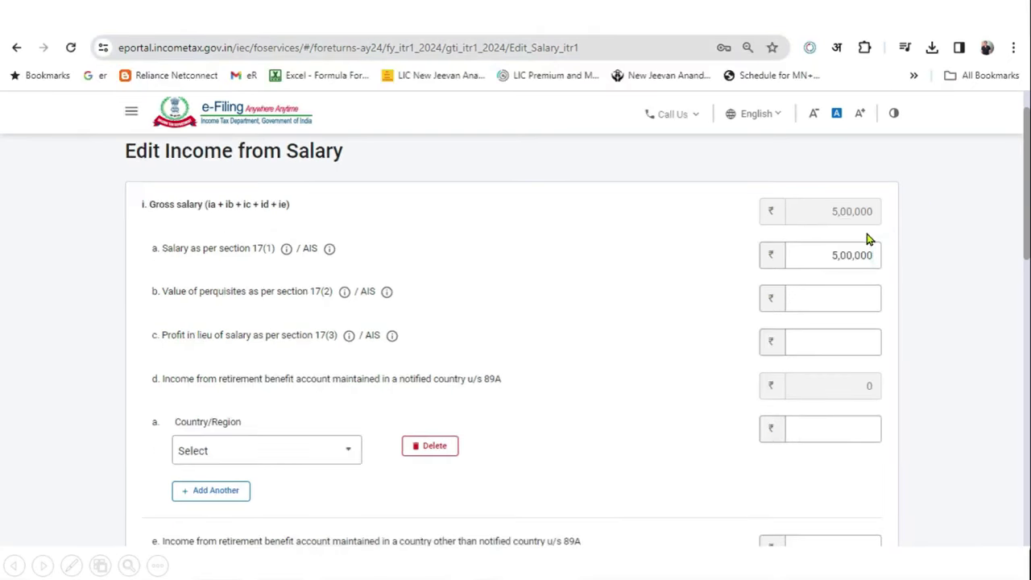
scroll(921, 258, down, 10)
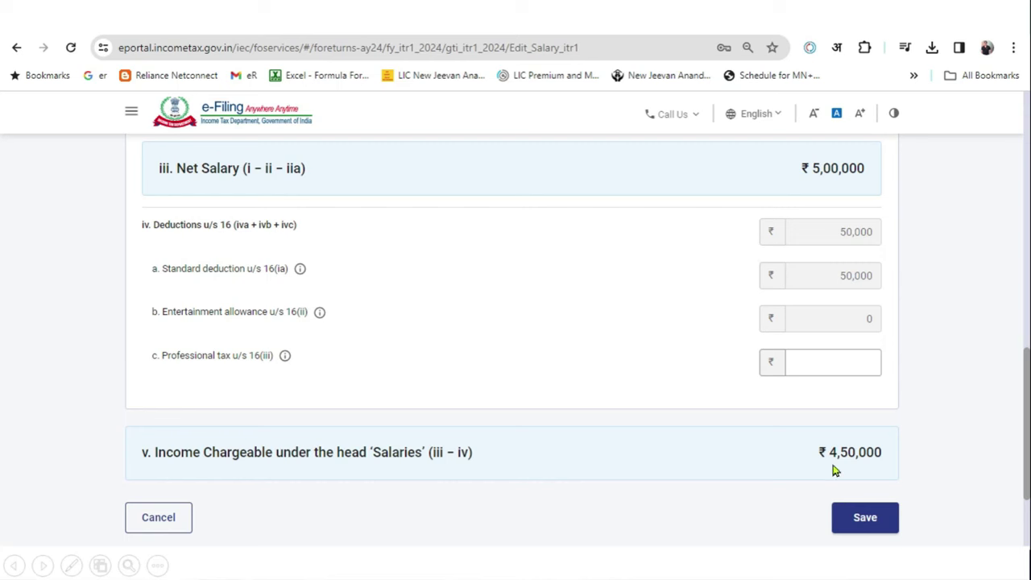
click(863, 522)
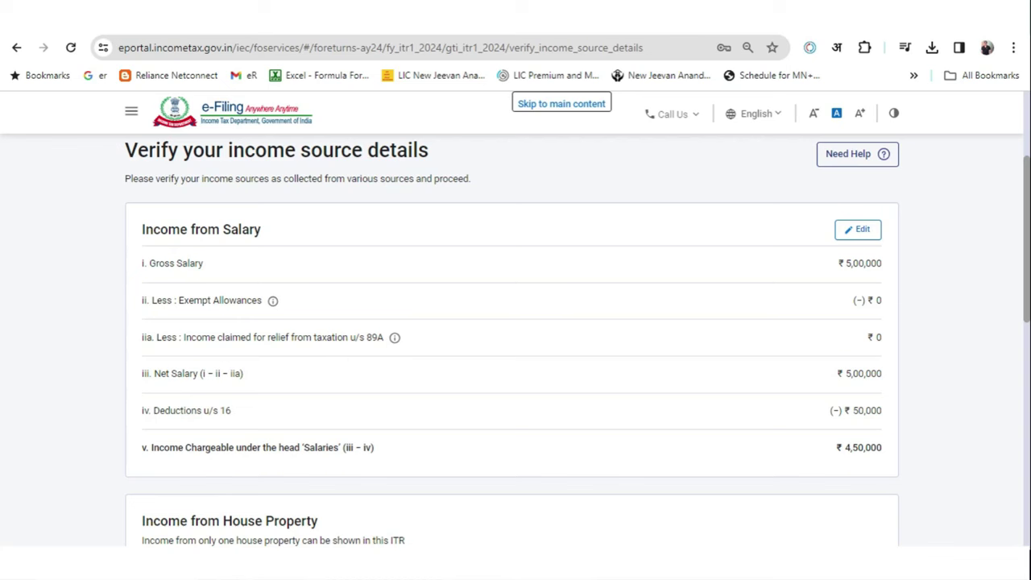
- Add a let-out house property with 4,50,000 gross rent and 1,00,000 interest payable on borrowed capital, and save it
scroll(838, 451, down, 4)
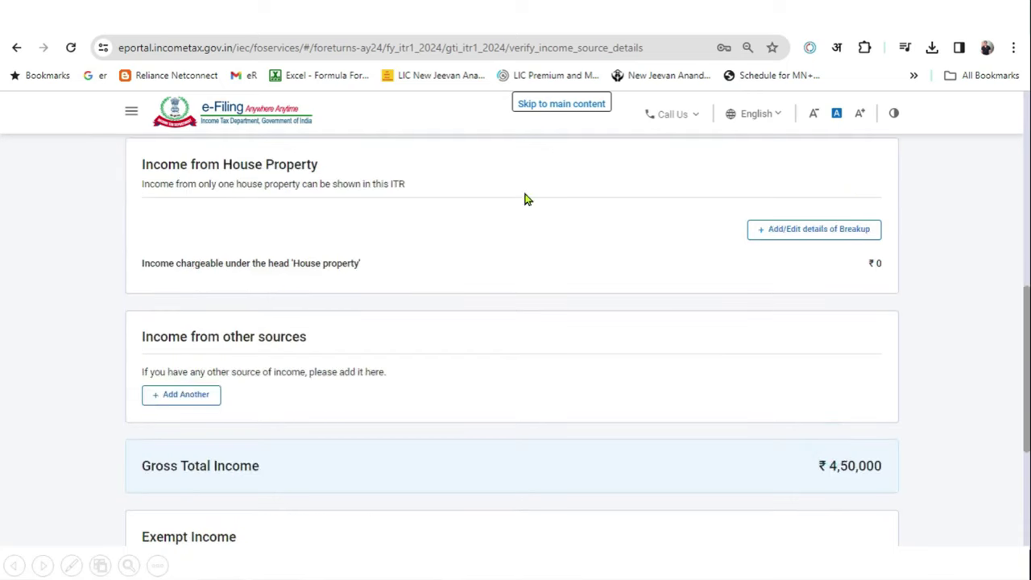
click(815, 232)
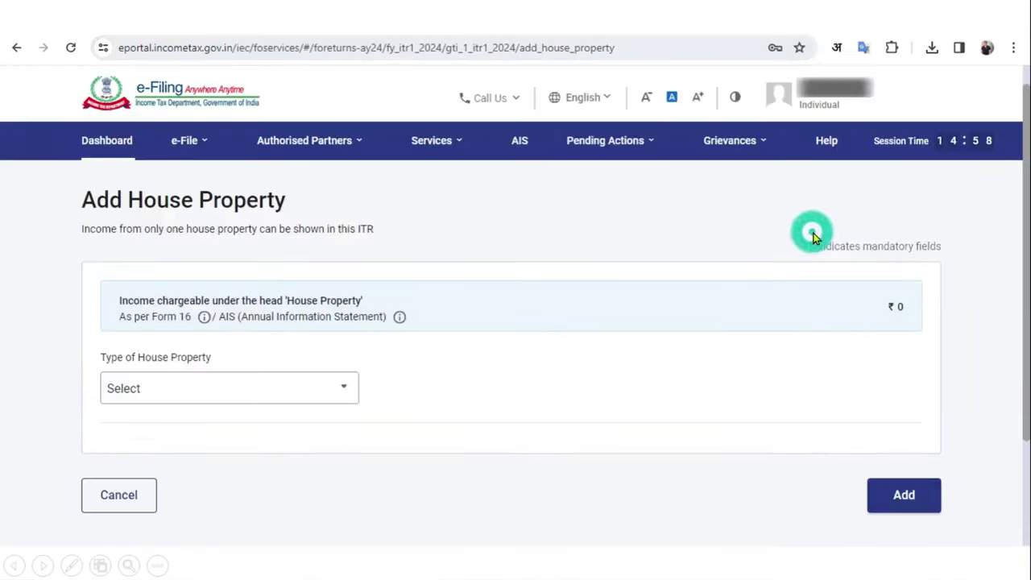
click(304, 395)
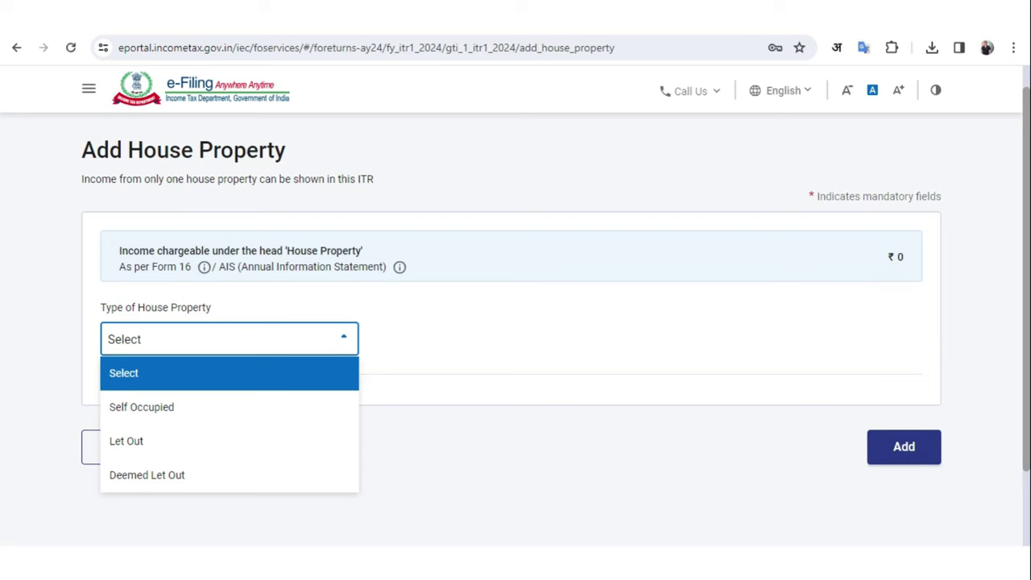
click(159, 443)
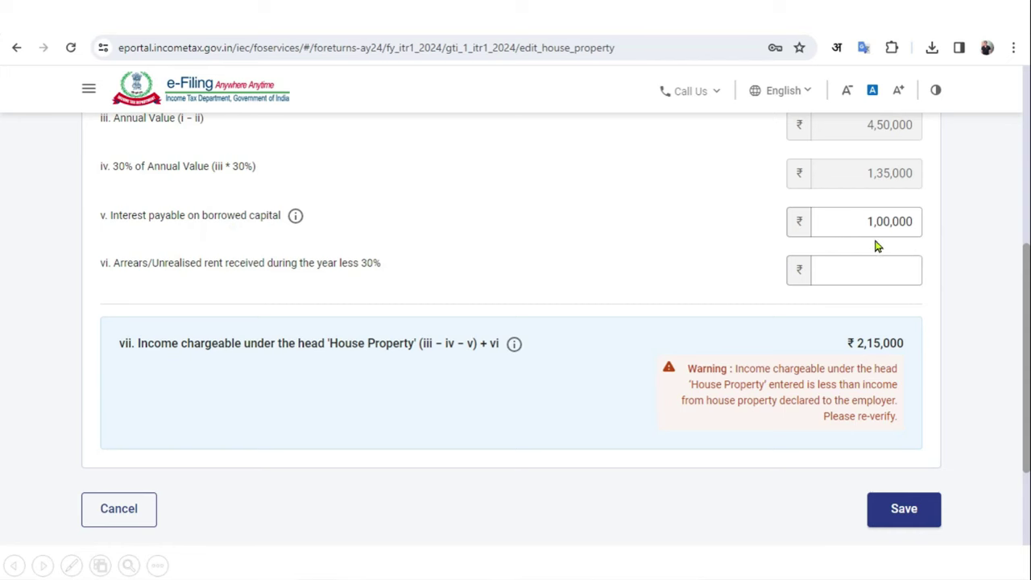
click(918, 506)
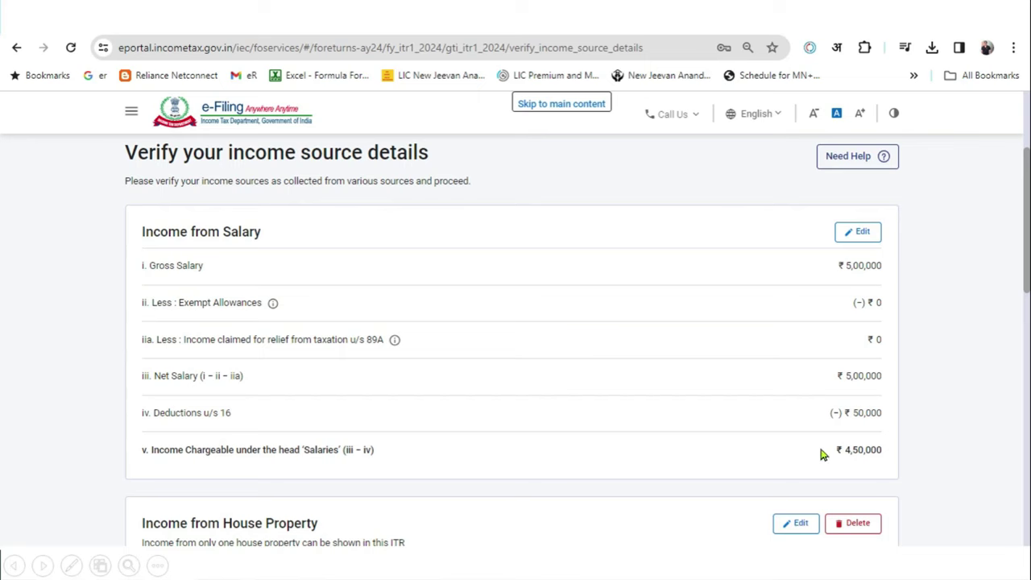
- Add income from other sources: 2,000 savings bank interest, 5,000 deposit interest and 20,000 of any other income described as Tuition Income
scroll(833, 416, down, 5)
key(ctrl+0)
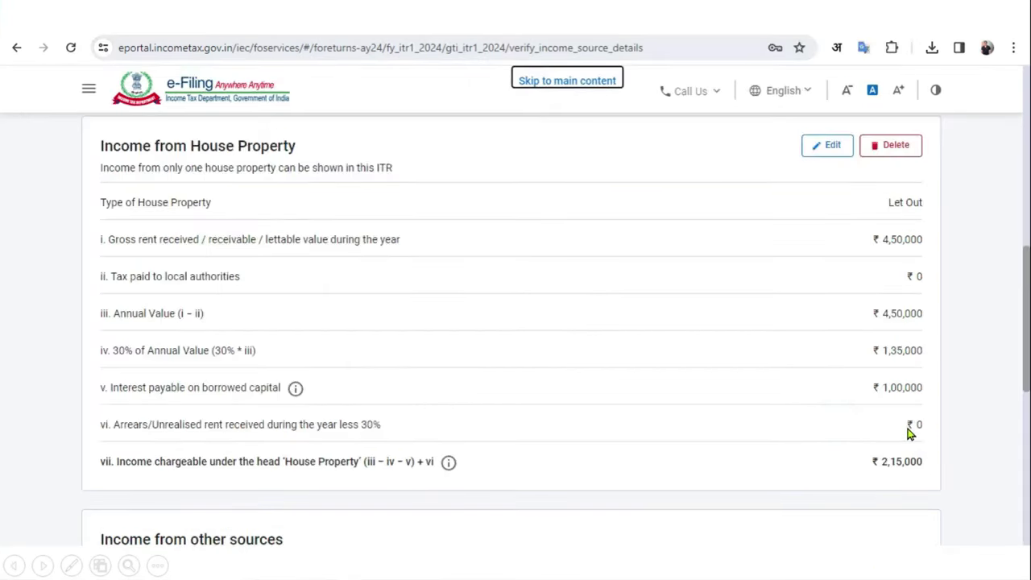
scroll(910, 432, down, 5)
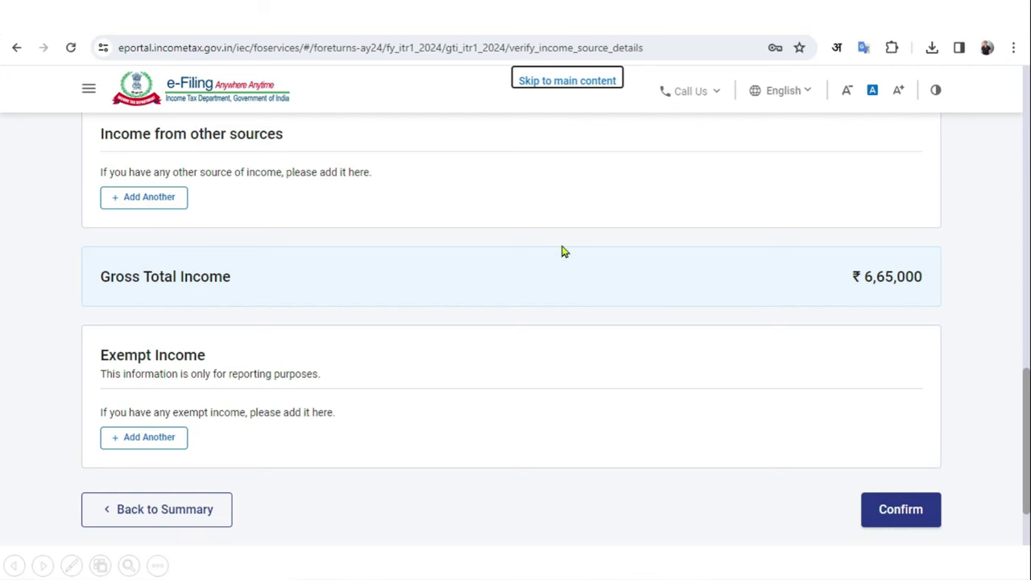
click(167, 207)
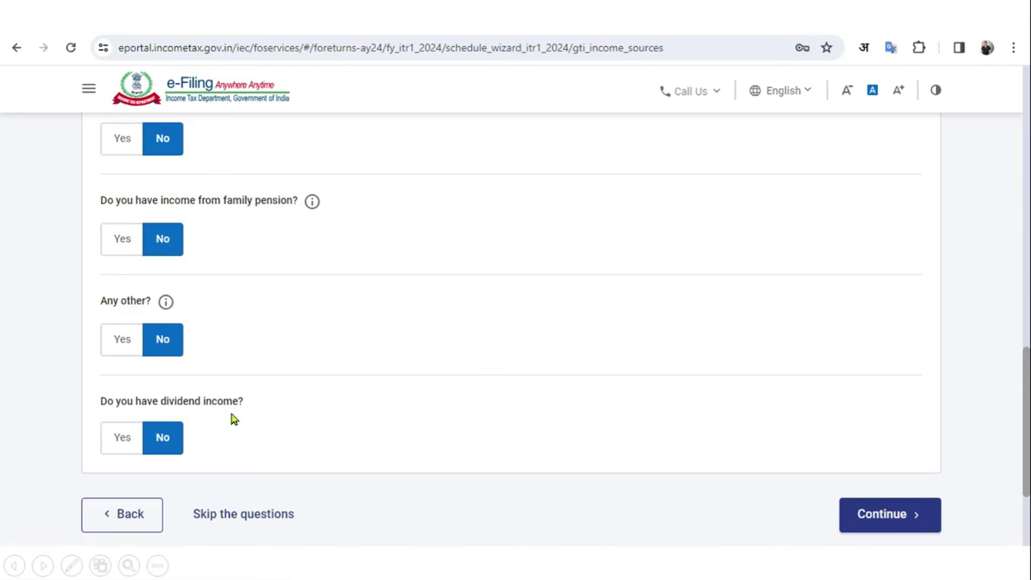
click(125, 342)
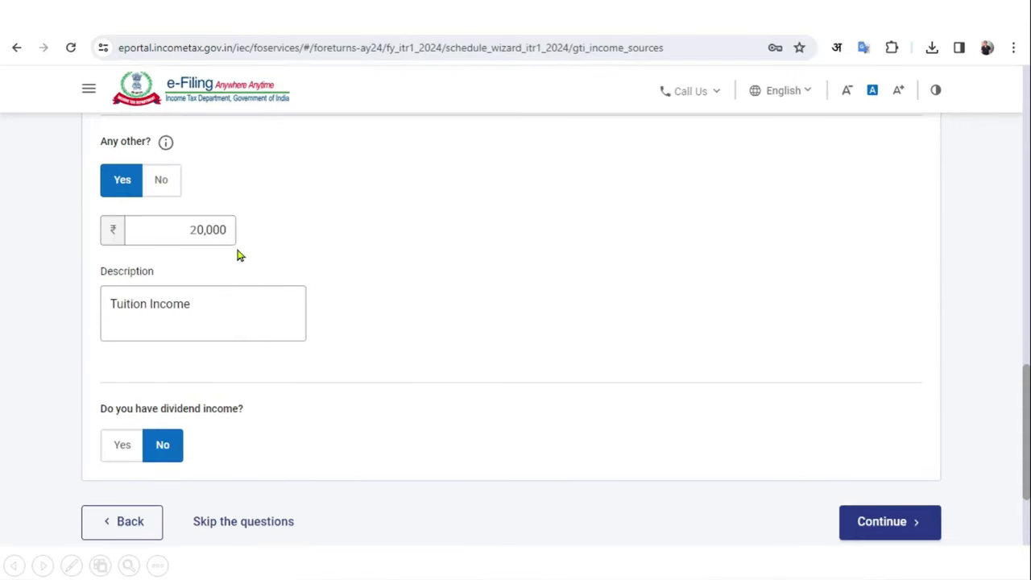
click(862, 521)
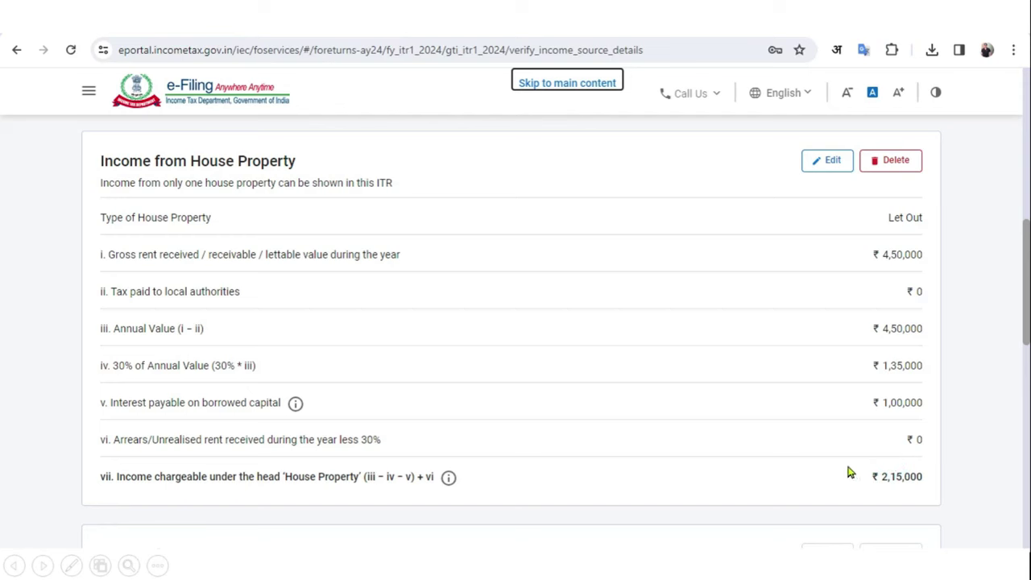
scroll(899, 490, down, 5)
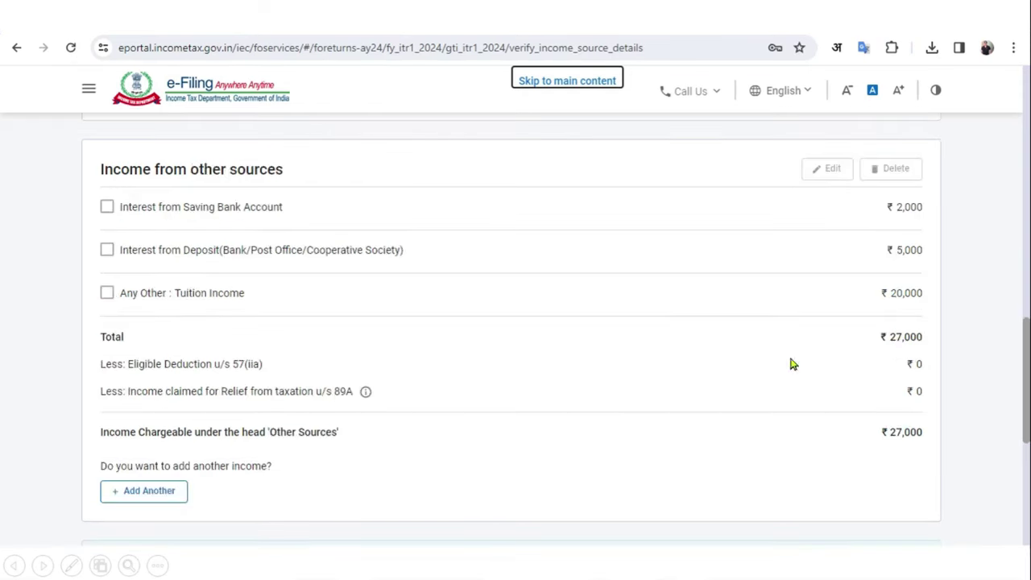
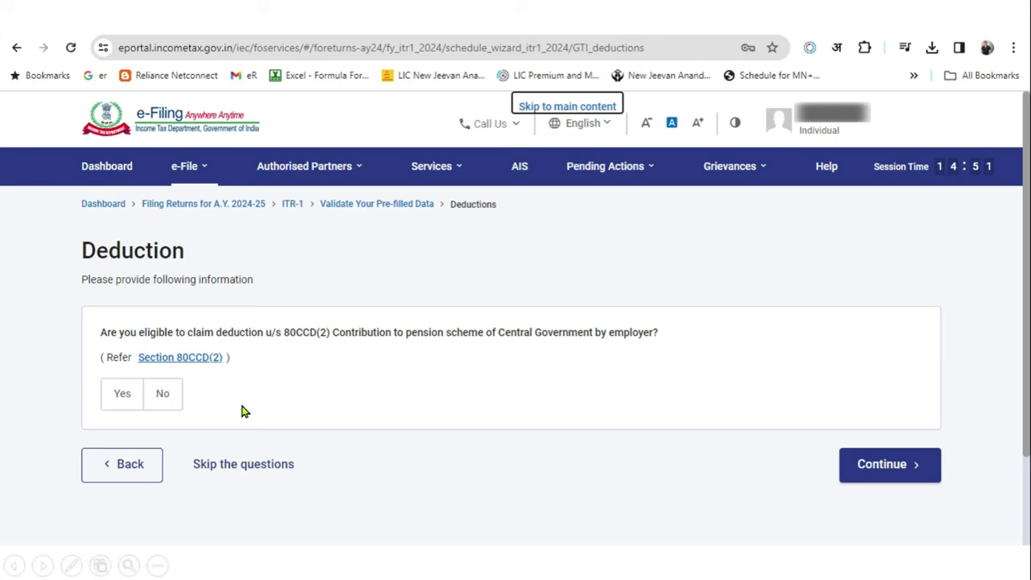
- Continue past the section 80CCD(2) question without answering it and confirm the deductions with no claim added
click(916, 467)
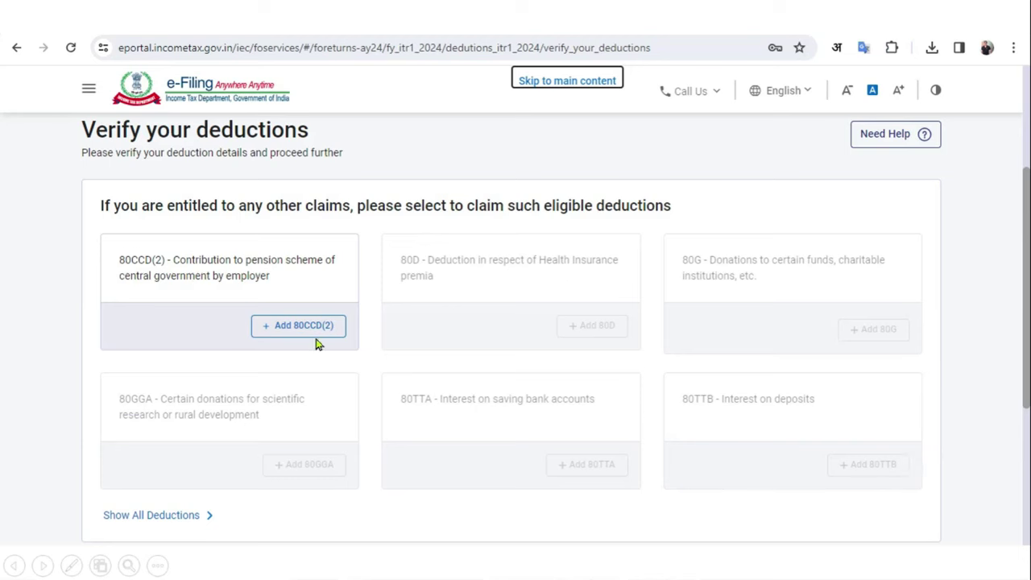
scroll(782, 391, down, 2)
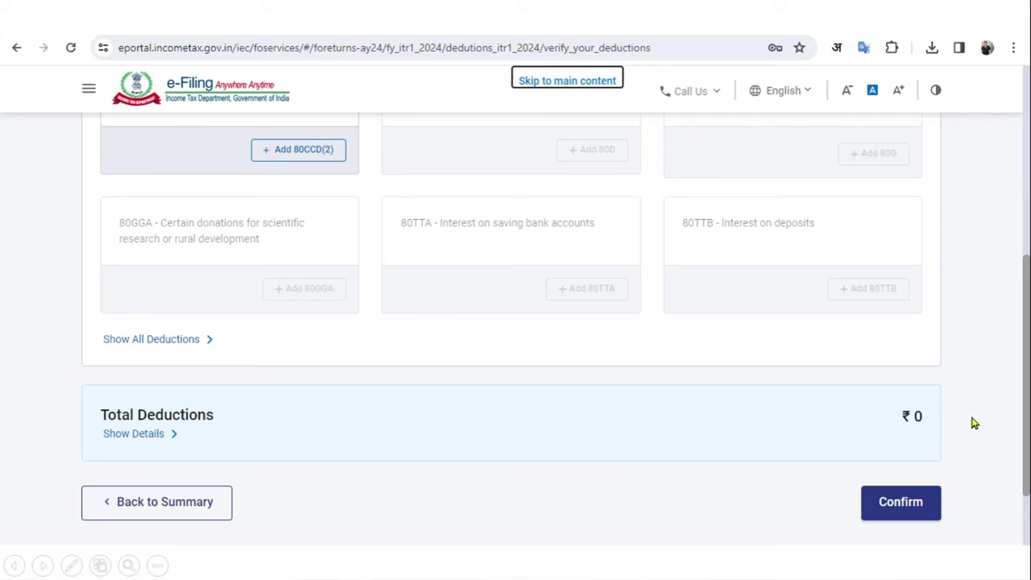
click(916, 516)
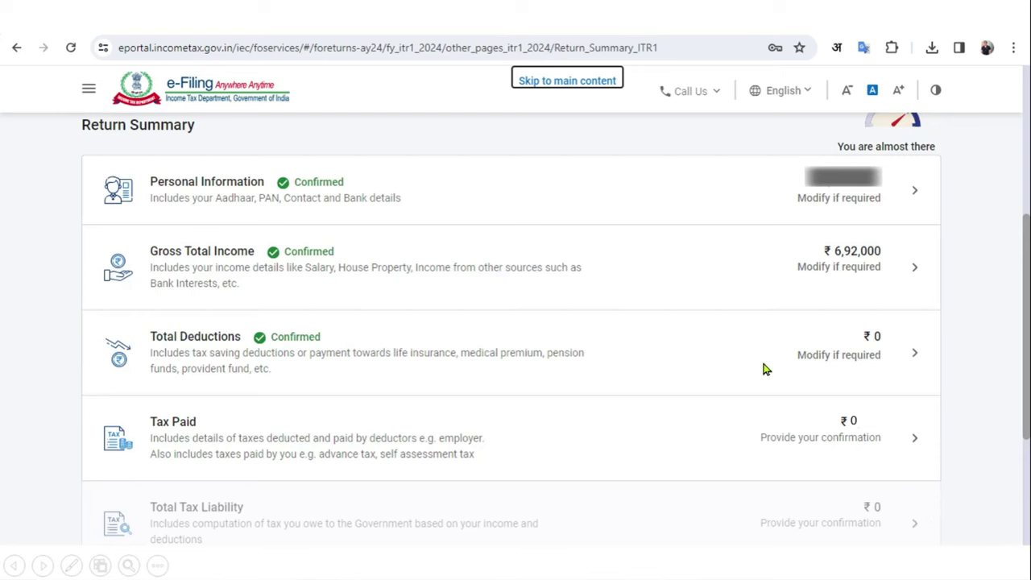
- Open the Tax Paid section, check the TDS, TCS and advance tax details, and confirm them
click(732, 440)
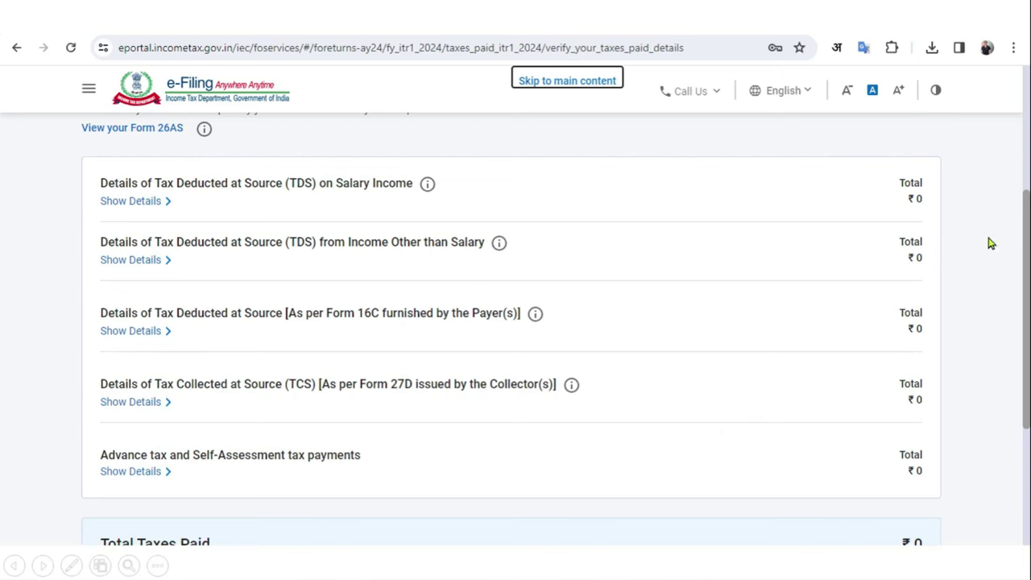
scroll(987, 207, down, 2)
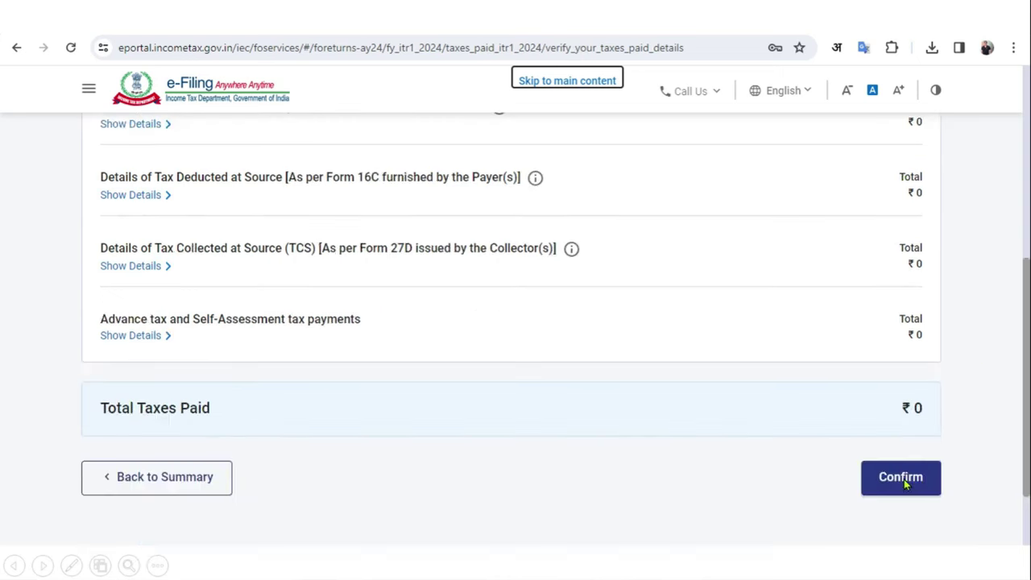
click(904, 482)
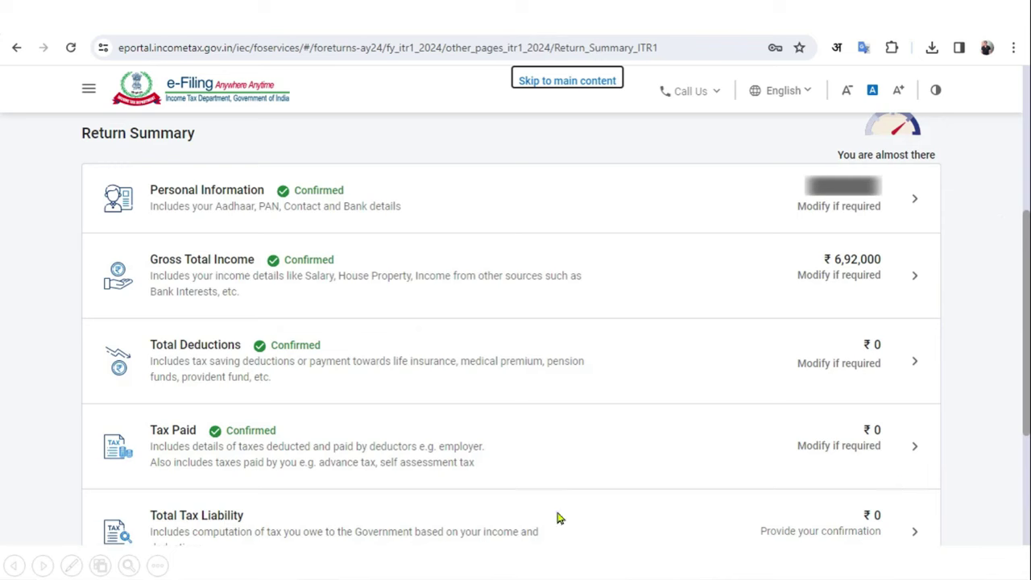
- Open Total Tax Liability, review the slab-wise tax computation, section 87A rebate, interest and fees, and confirm the section
scroll(847, 527, down, 2)
click(845, 518)
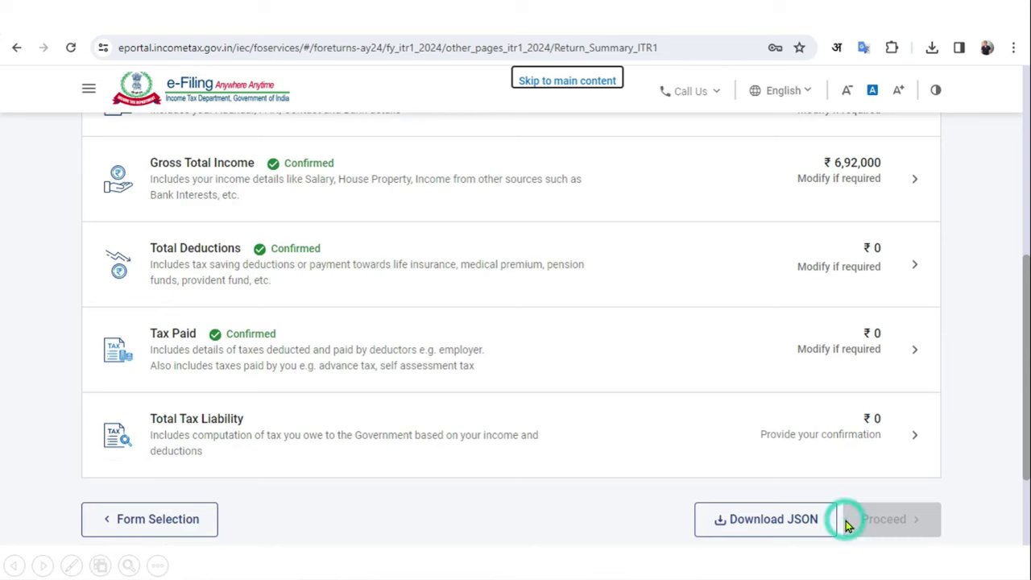
click(689, 441)
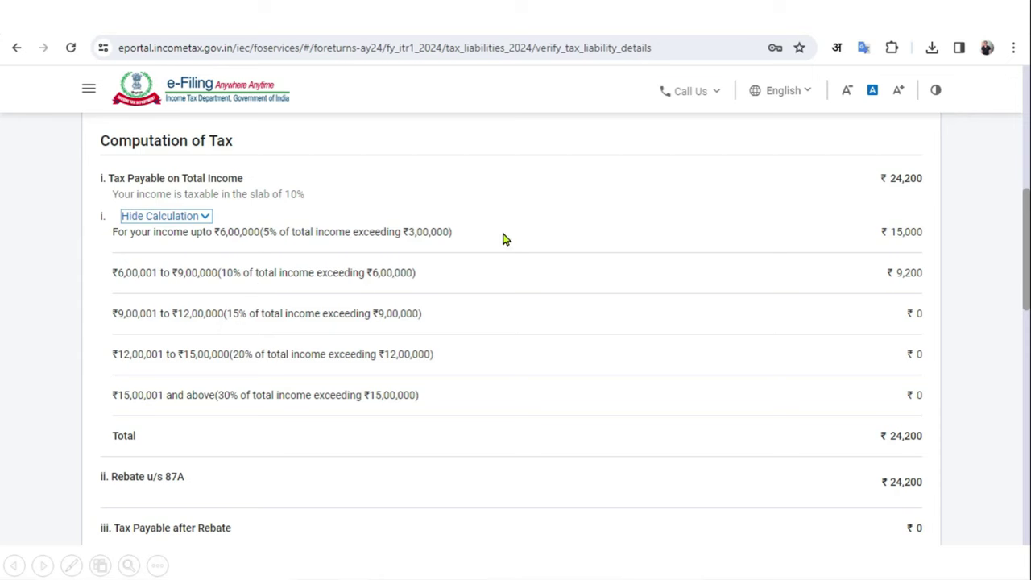
scroll(501, 239, up, 3)
scroll(849, 415, down, 4)
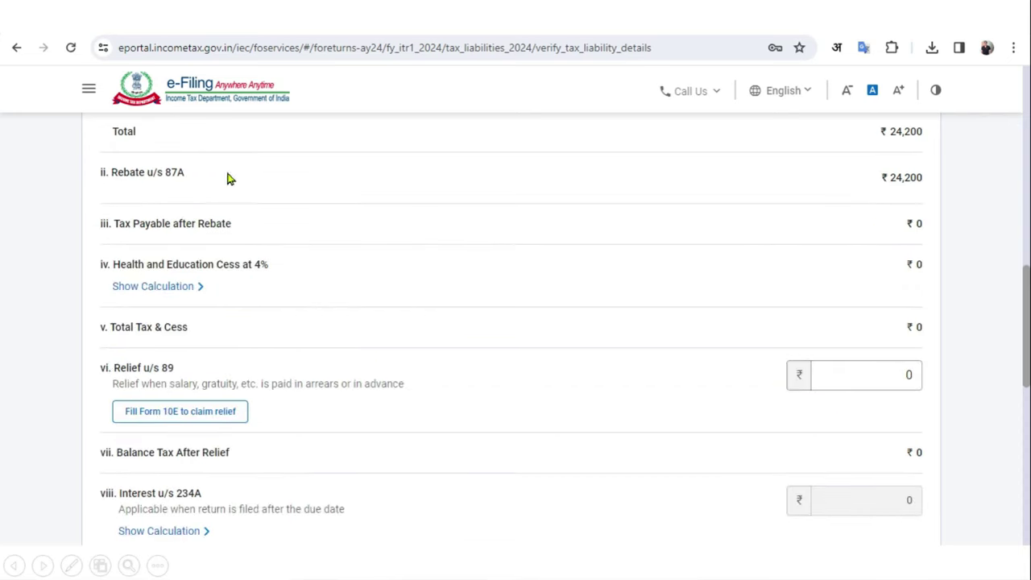
scroll(675, 317, up, 4)
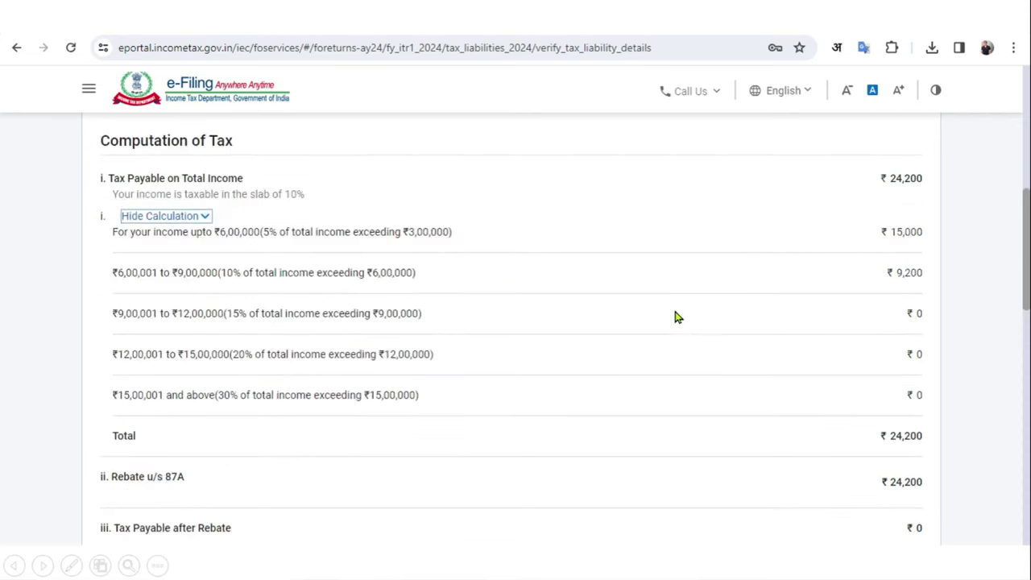
scroll(675, 316, up, 3)
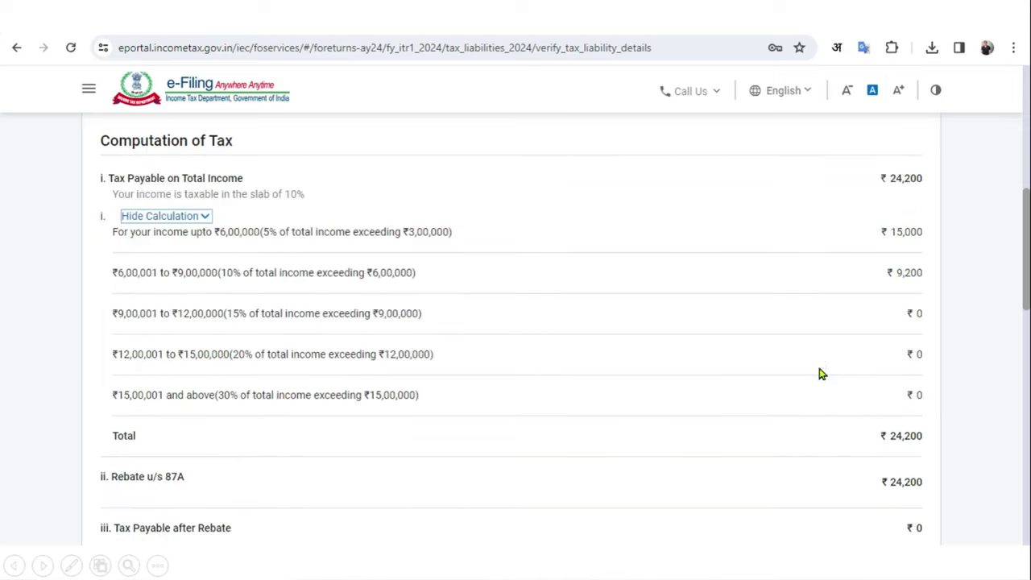
scroll(820, 373, down, 4)
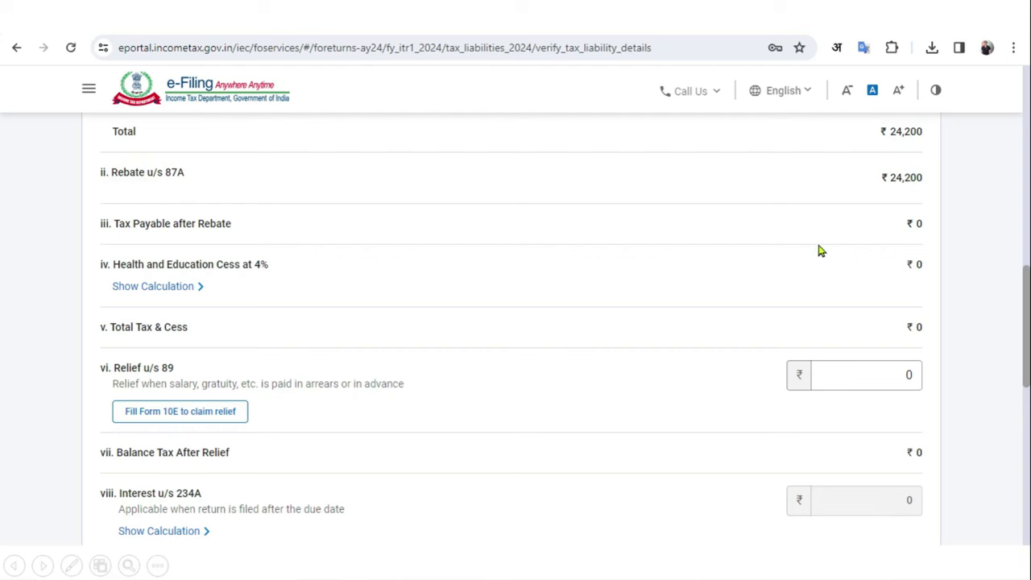
scroll(831, 459, down, 5)
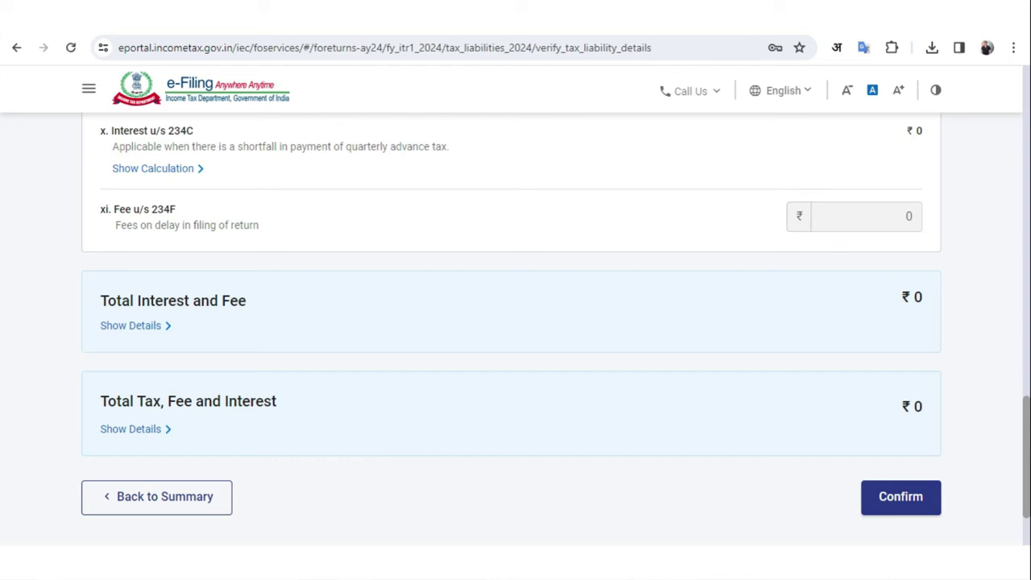
click(884, 501)
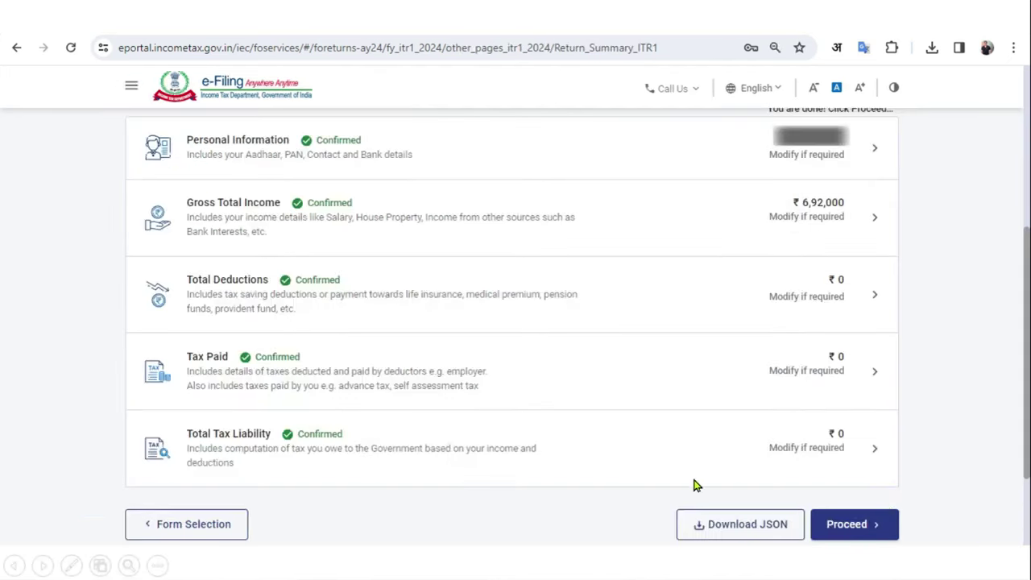
- Proceed from the completed return summary, check the taxable income and amount payable, and continue to the return preview
click(875, 526)
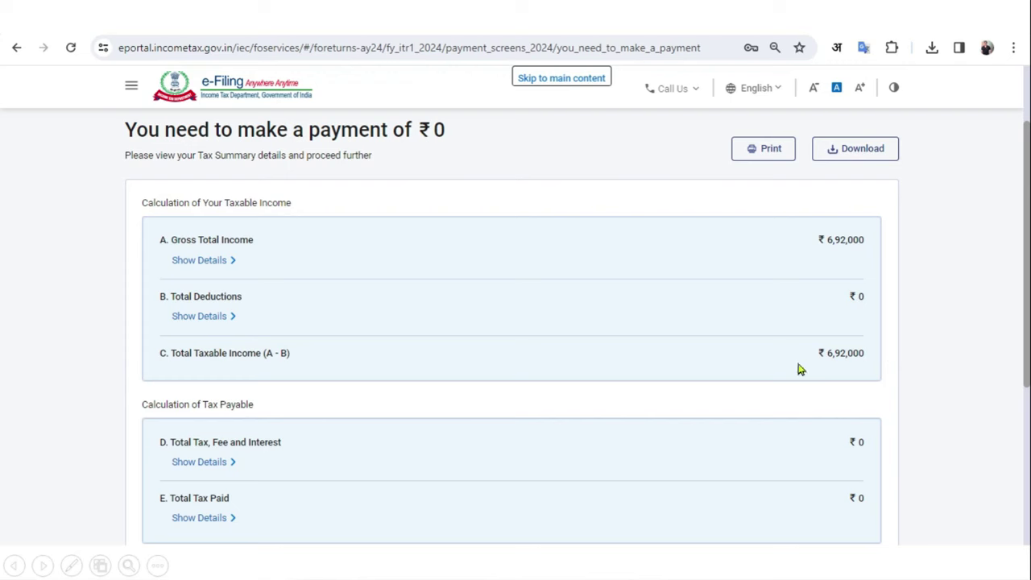
scroll(903, 355, down, 3)
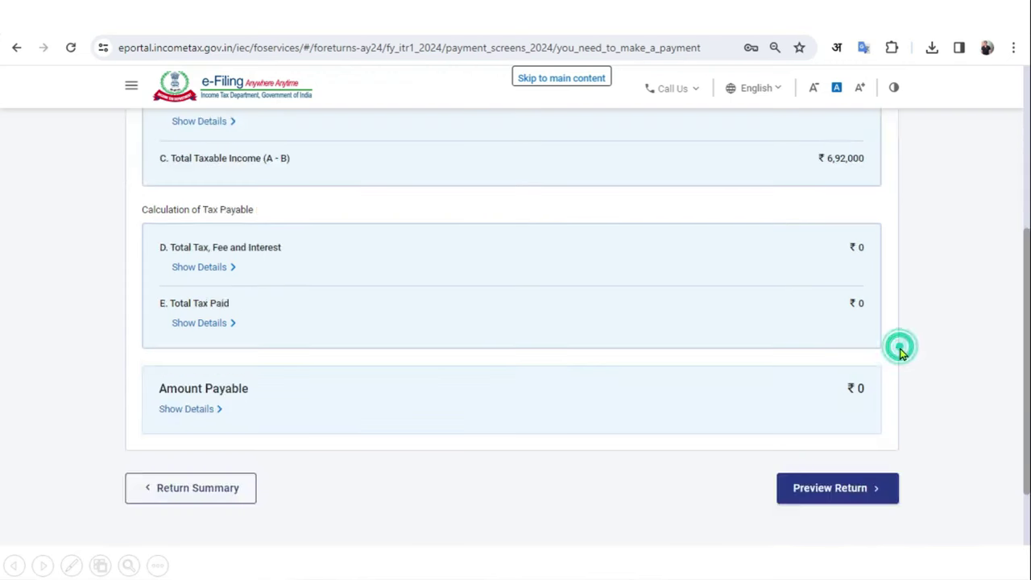
click(848, 495)
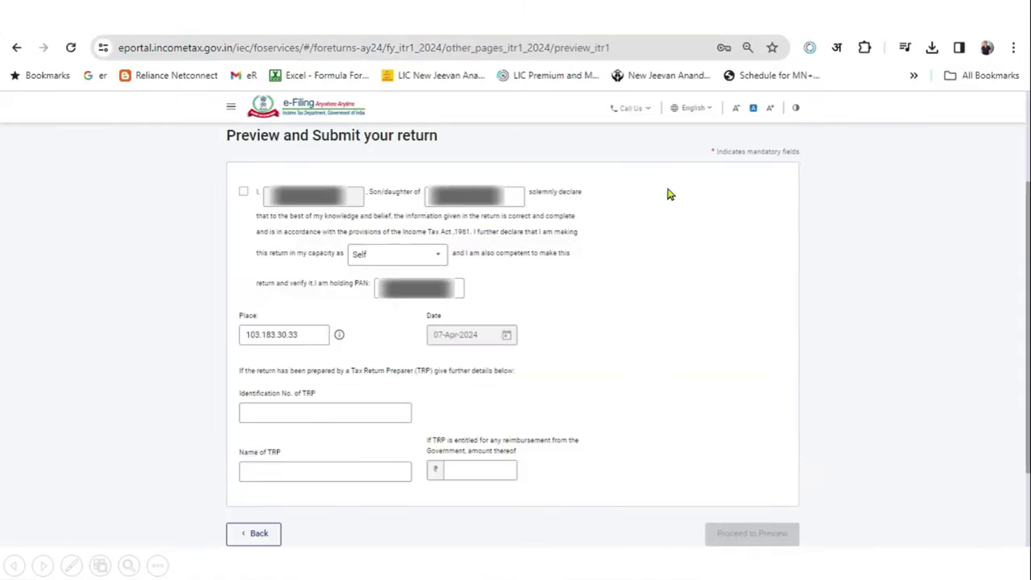
- Accept the declaration in the capacity of Self and open the full return preview through to its verification part
click(244, 194)
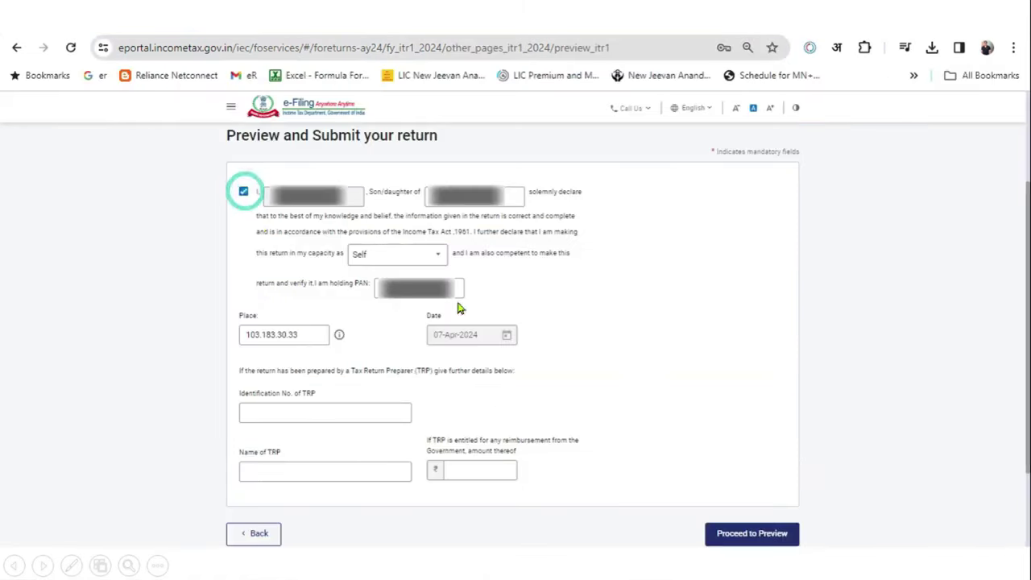
click(752, 533)
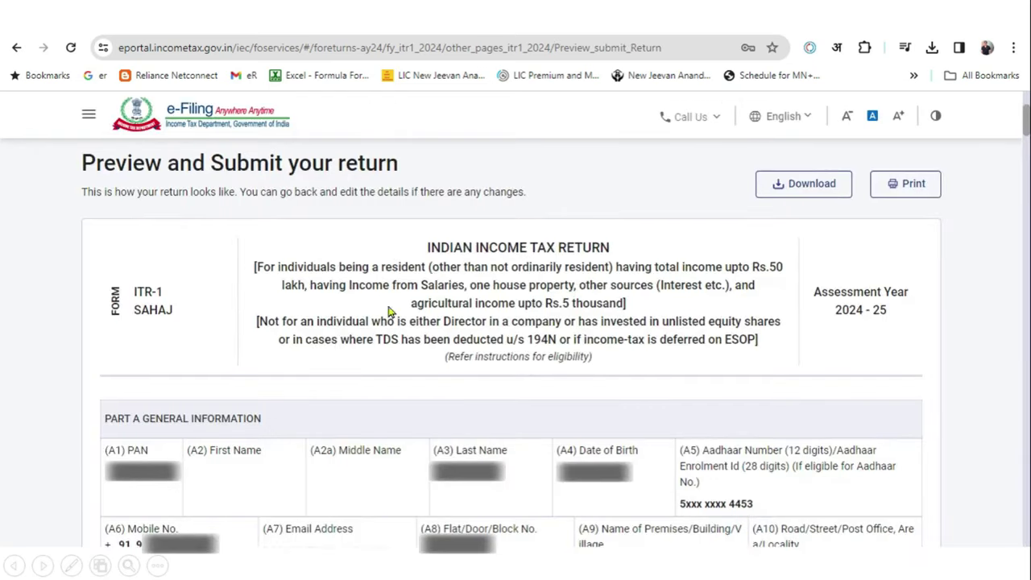
key(End)
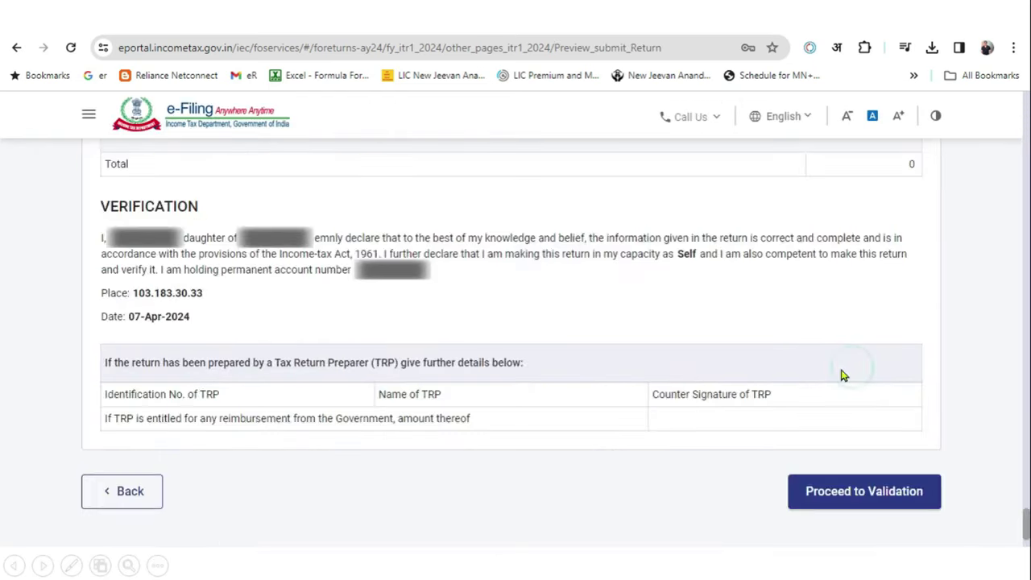